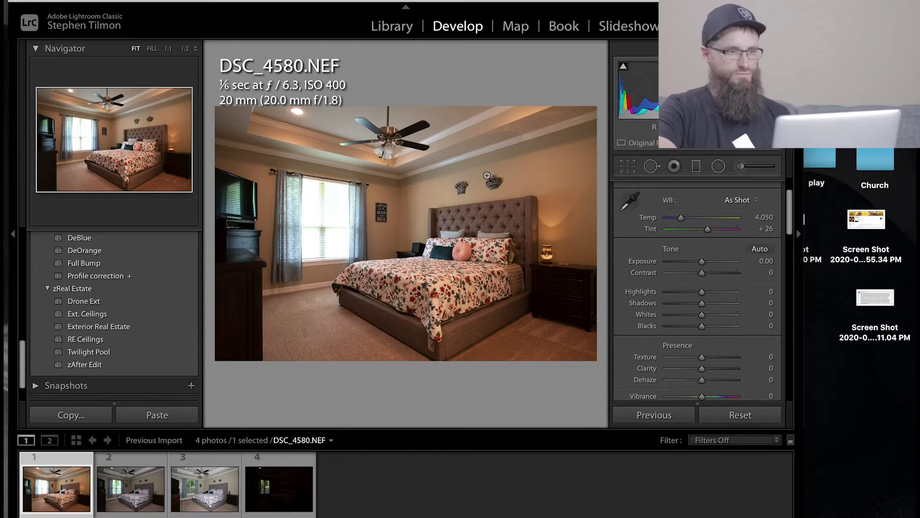
# Sample the ceiling for DSC_4580's white balance (3,450/+18) and raise its exposure to +0.60
pyautogui.click(630, 203)
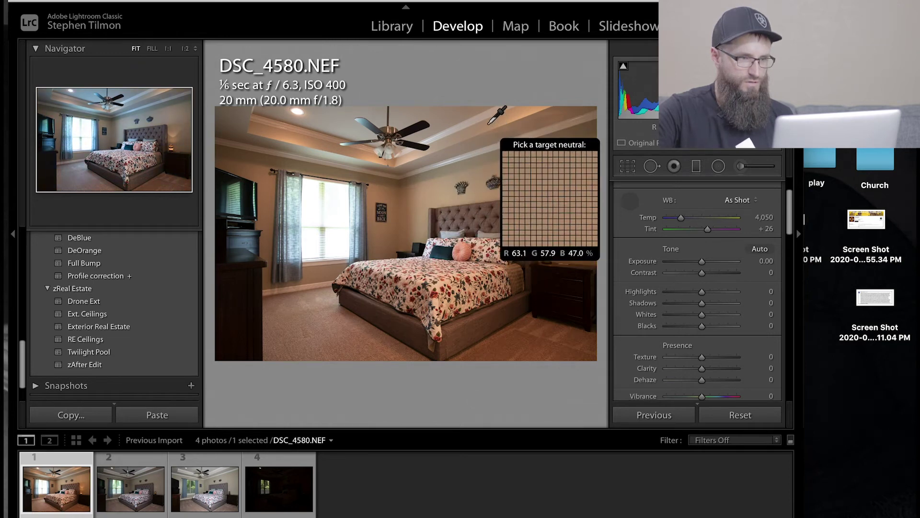
pyautogui.click(485, 122)
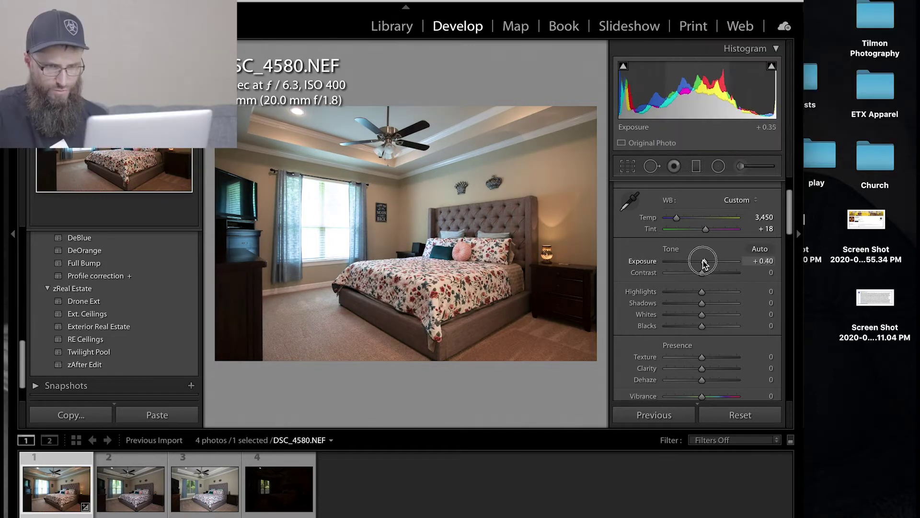
pyautogui.moveTo(701, 261); pyautogui.dragTo(704, 261)
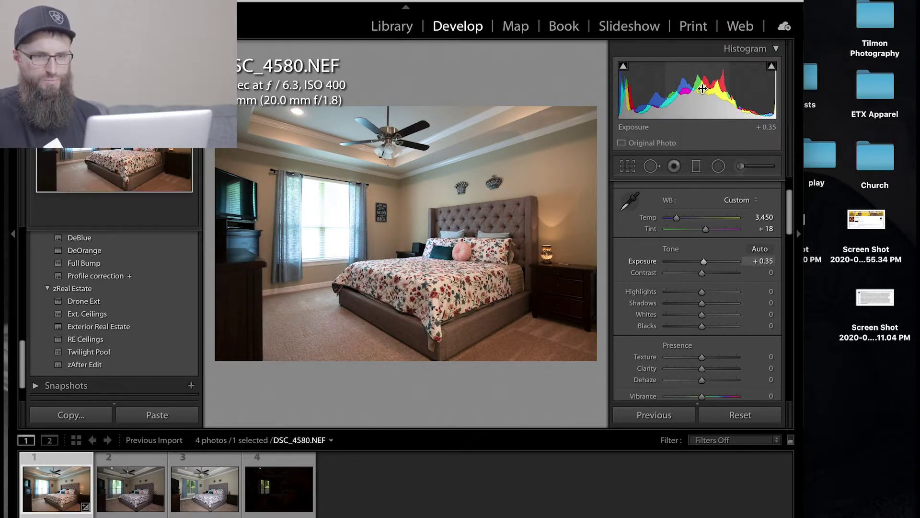
pyautogui.moveTo(703, 261); pyautogui.dragTo(705, 261)
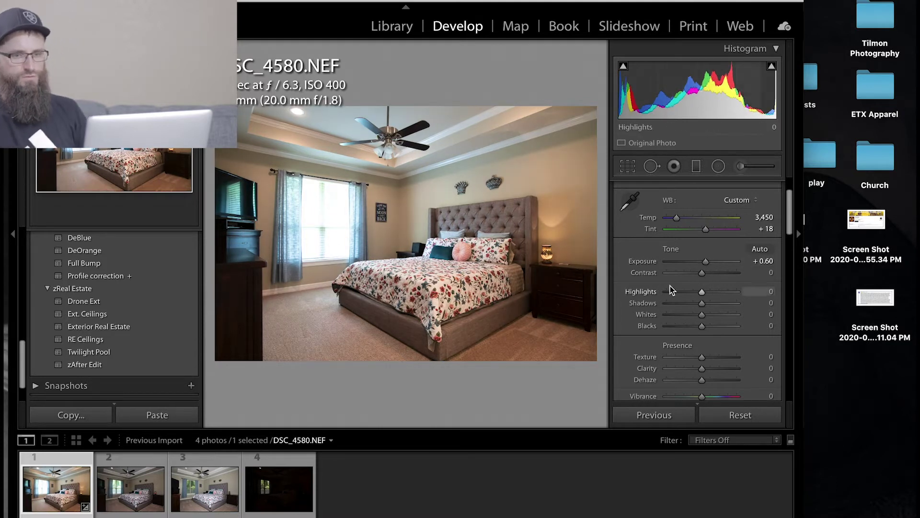
pyautogui.click(130, 488)
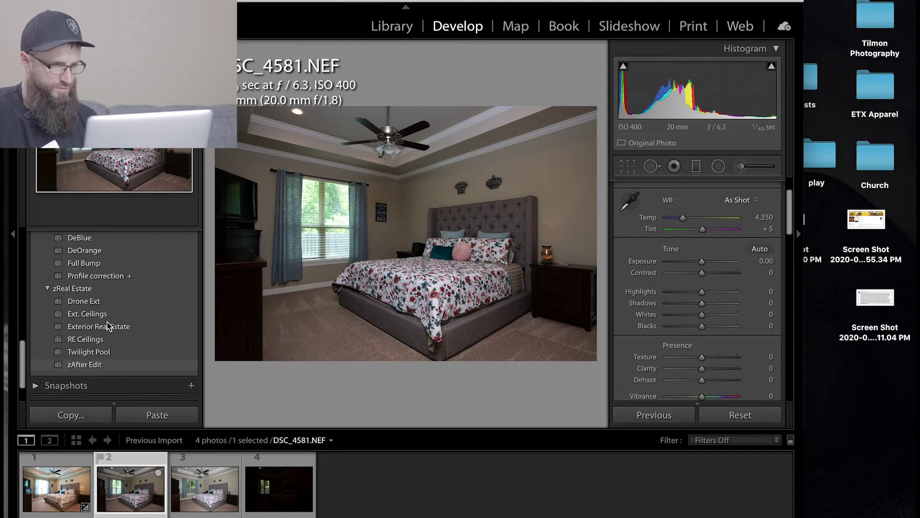
# Reset DSC_4581, reapply the Full Bump preset, and set exposure to +0.95
pyautogui.click(92, 266)
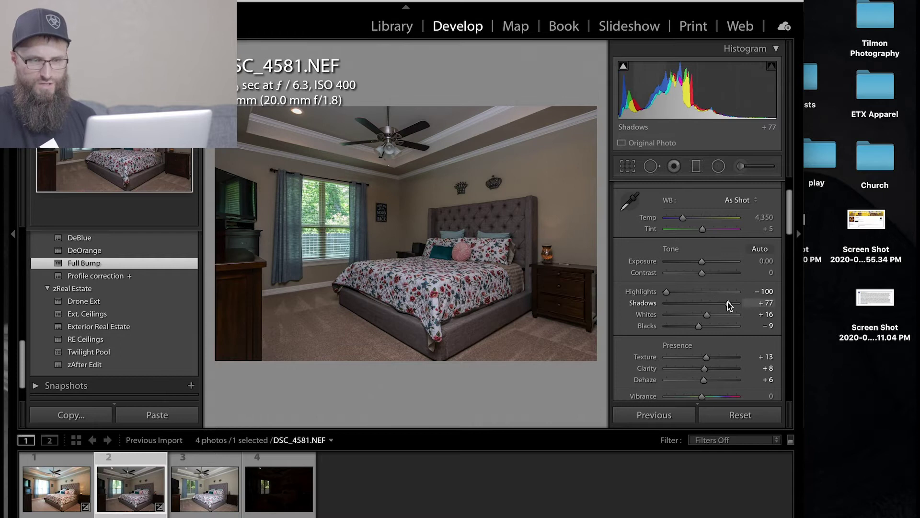
pyautogui.click(740, 415)
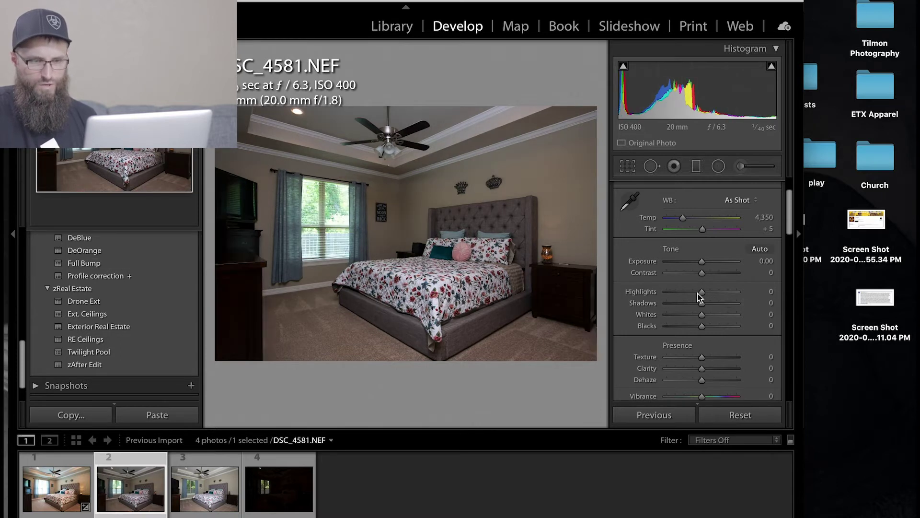
pyautogui.click(87, 263)
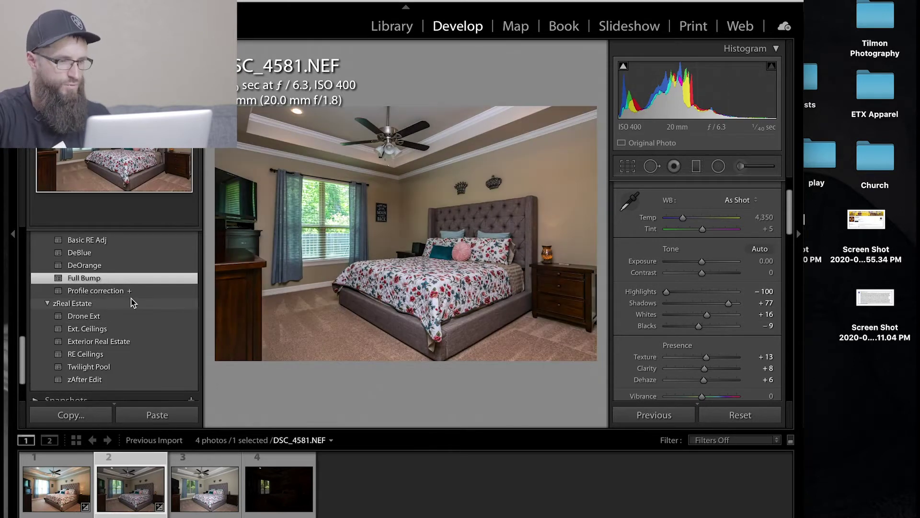
pyautogui.scroll(3, 133, 303)
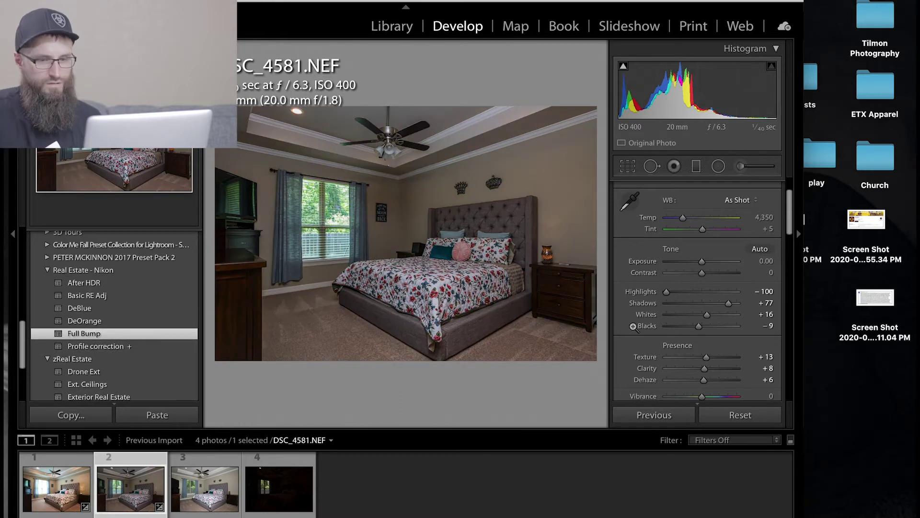
pyautogui.moveTo(700, 263); pyautogui.dragTo(708, 264)
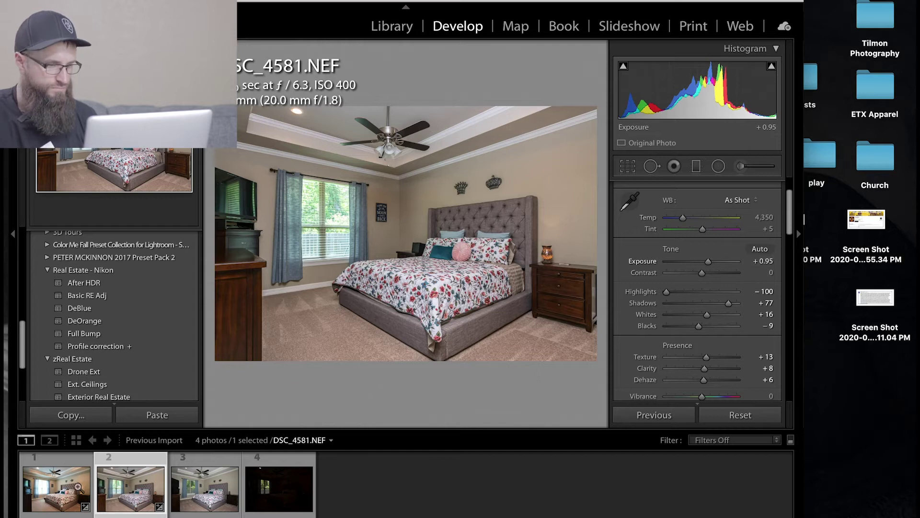
pyautogui.click(78, 486)
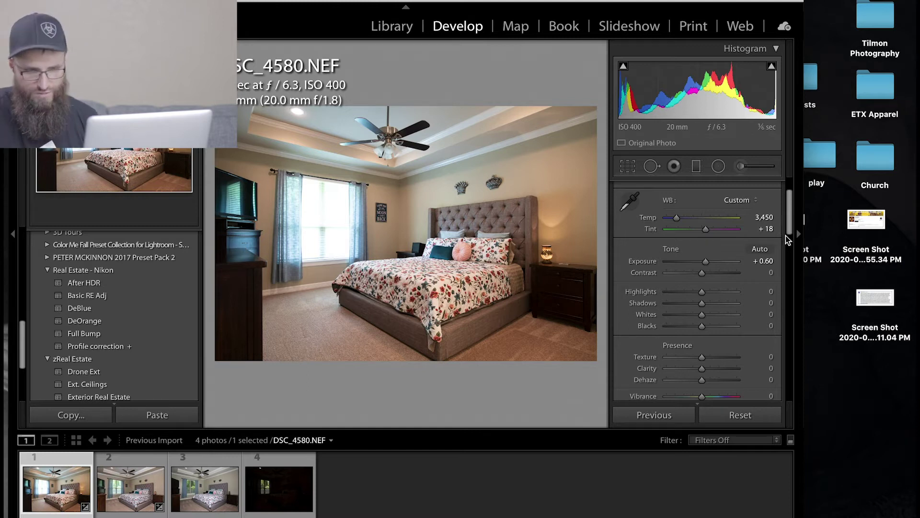
# Cut DSC_4580's HSL saturation: Orange −44, Yellow −31, Green −63, Aqua −74, Blue −49
pyautogui.scroll(-10, 791, 240)
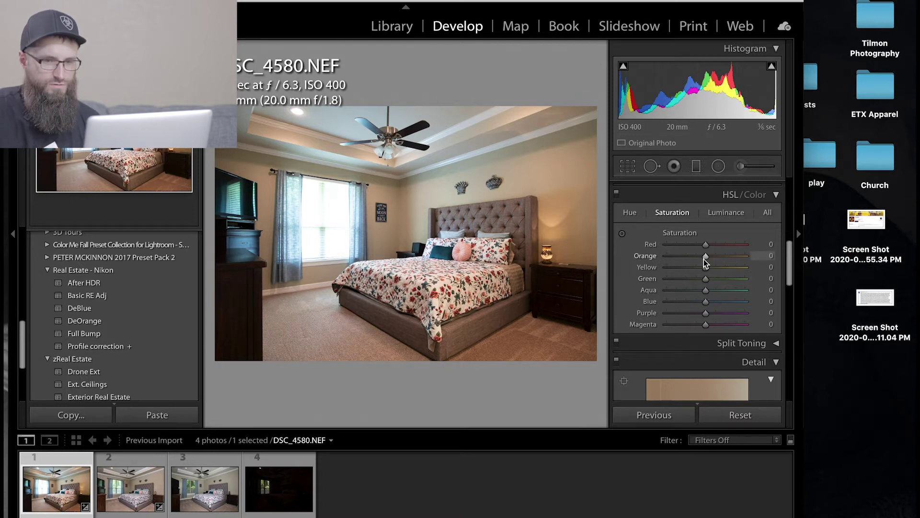
pyautogui.moveTo(706, 259)
pyautogui.mouseDown()
pyautogui.moveTo(697, 259)
pyautogui.moveTo(703, 273)
pyautogui.moveTo(689, 257)
pyautogui.mouseUp()
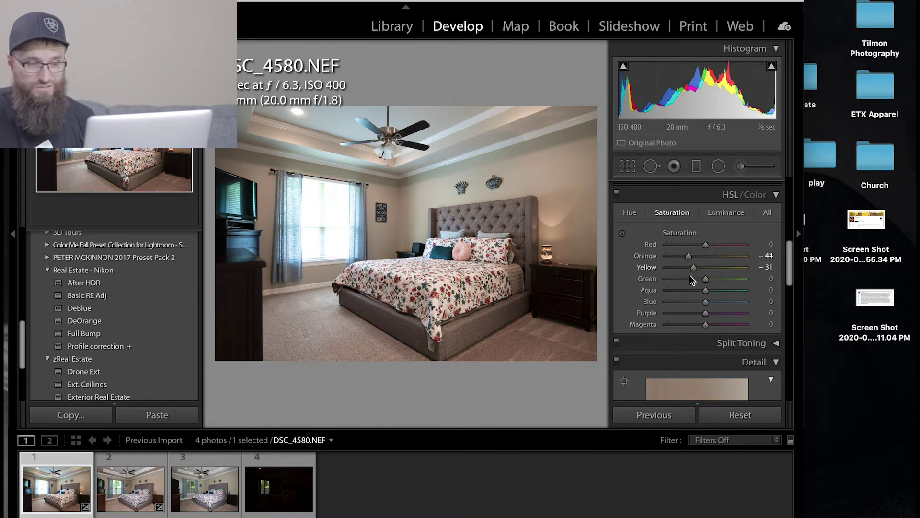
pyautogui.moveTo(706, 280); pyautogui.dragTo(681, 279)
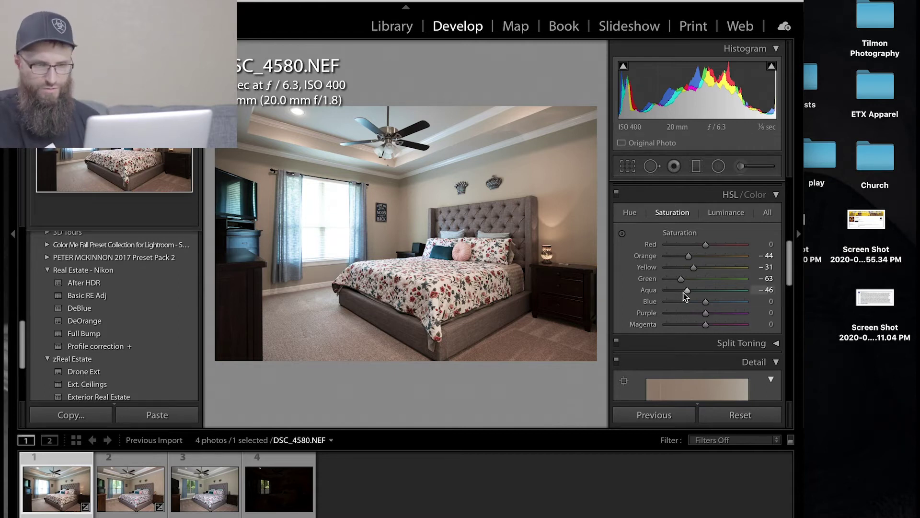
pyautogui.moveTo(688, 290); pyautogui.dragTo(681, 290)
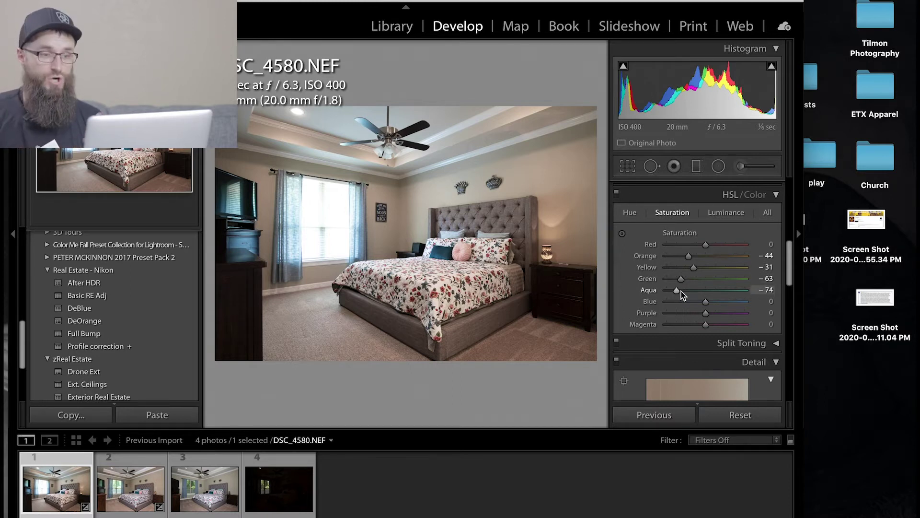
pyautogui.press('Right')
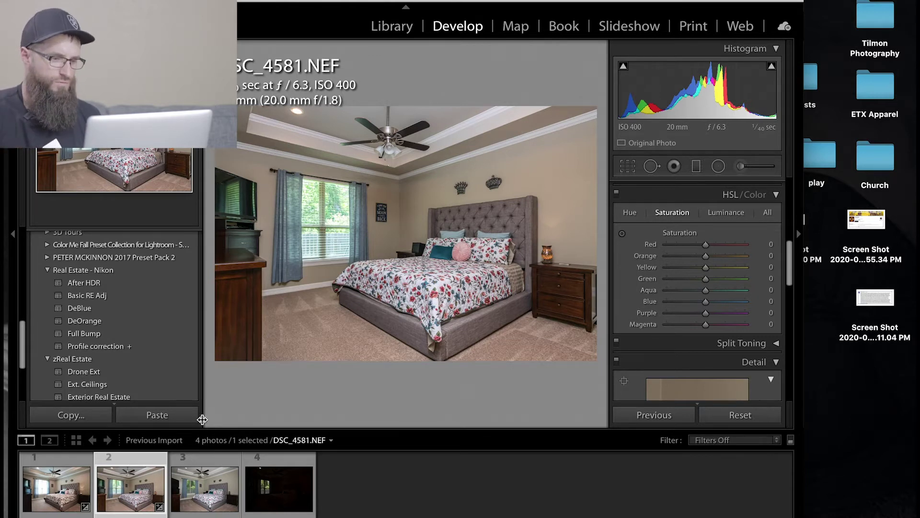
pyautogui.click(56, 488)
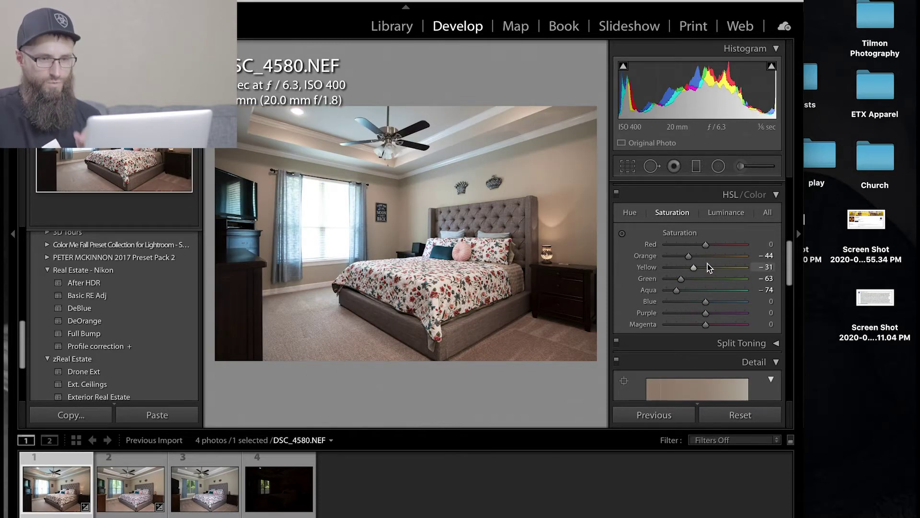
pyautogui.moveTo(705, 302); pyautogui.dragTo(693, 302)
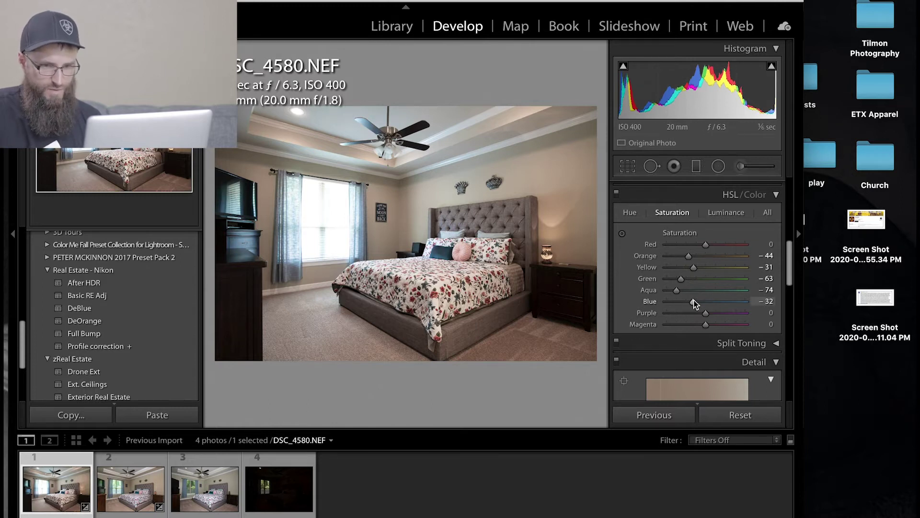
pyautogui.moveTo(694, 302)
pyautogui.mouseDown()
pyautogui.moveTo(706, 302)
pyautogui.moveTo(687, 307)
pyautogui.mouseUp()
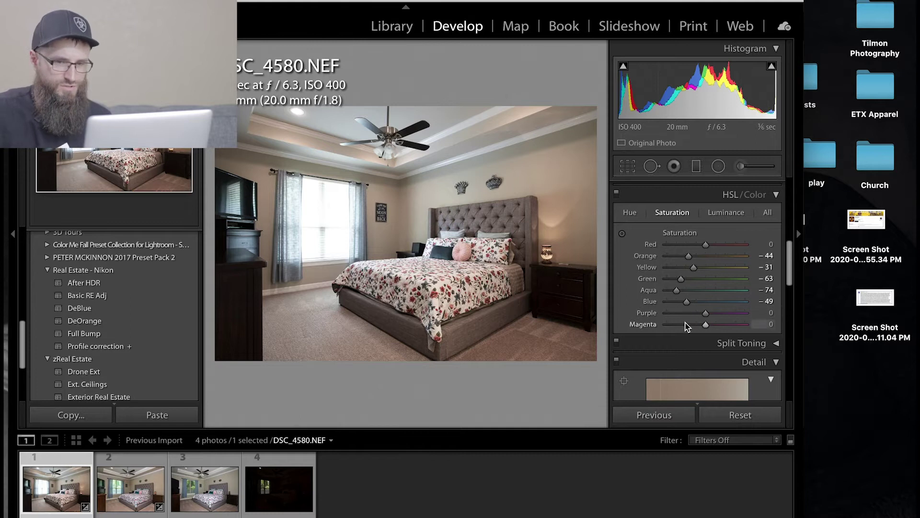
# Drop DSC_4580's HSL Orange saturation to −47 and set Basic exposure to +1.20
pyautogui.moveTo(790, 260)
pyautogui.mouseDown()
pyautogui.moveTo(792, 250)
pyautogui.moveTo(794, 259)
pyautogui.mouseUp()
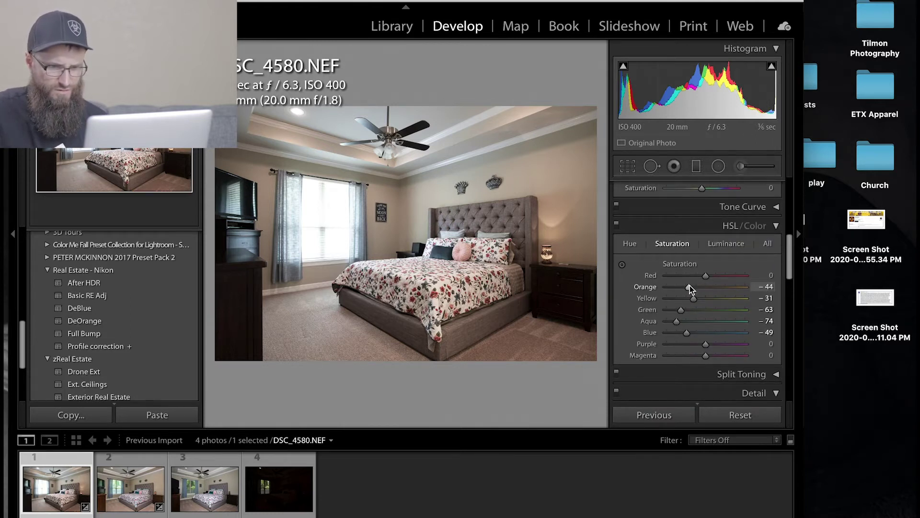
pyautogui.moveTo(689, 287); pyautogui.dragTo(686, 287)
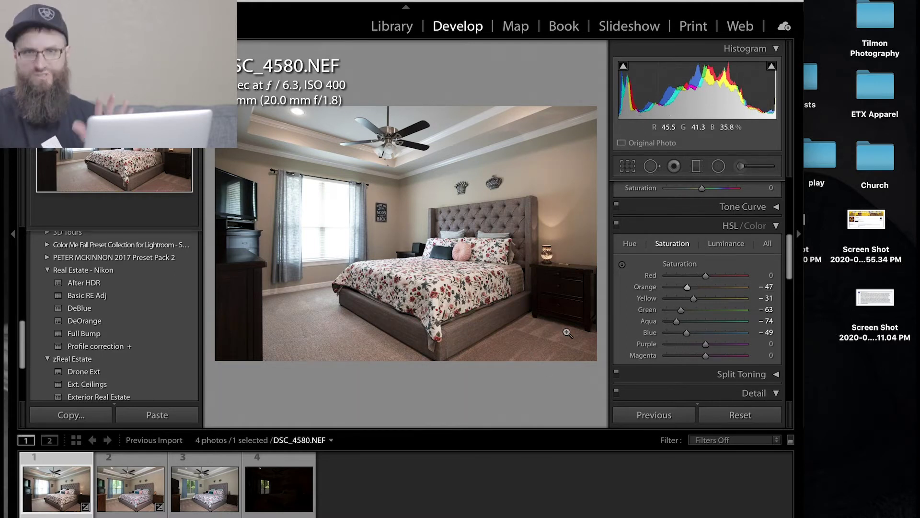
pyautogui.moveTo(789, 257); pyautogui.dragTo(790, 211)
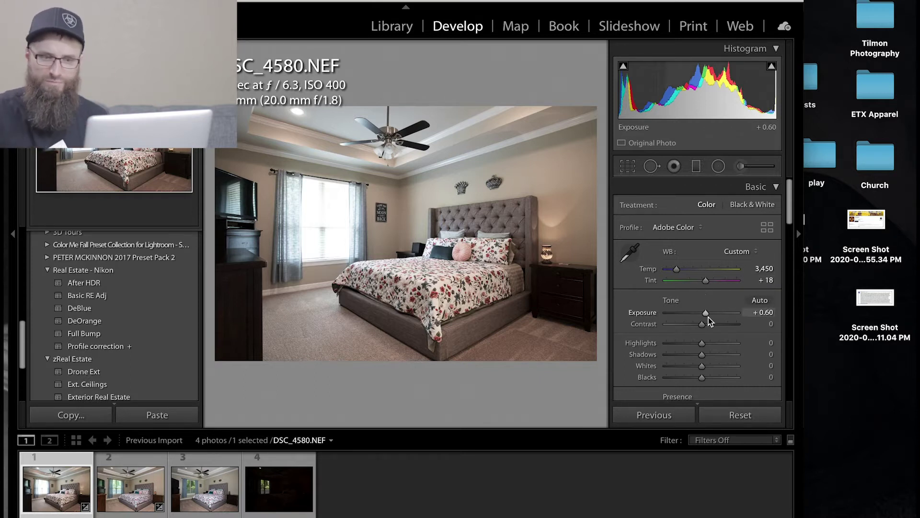
pyautogui.moveTo(706, 313); pyautogui.dragTo(709, 312)
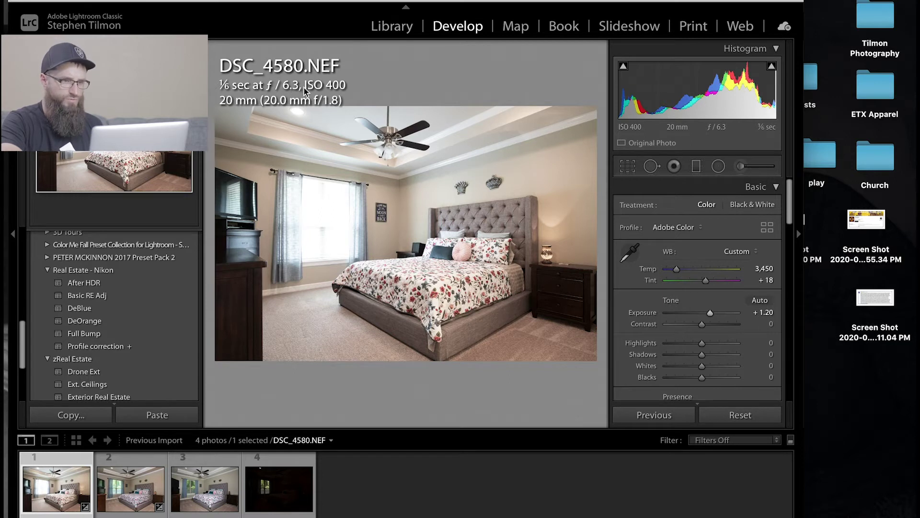
pyautogui.press('Right')
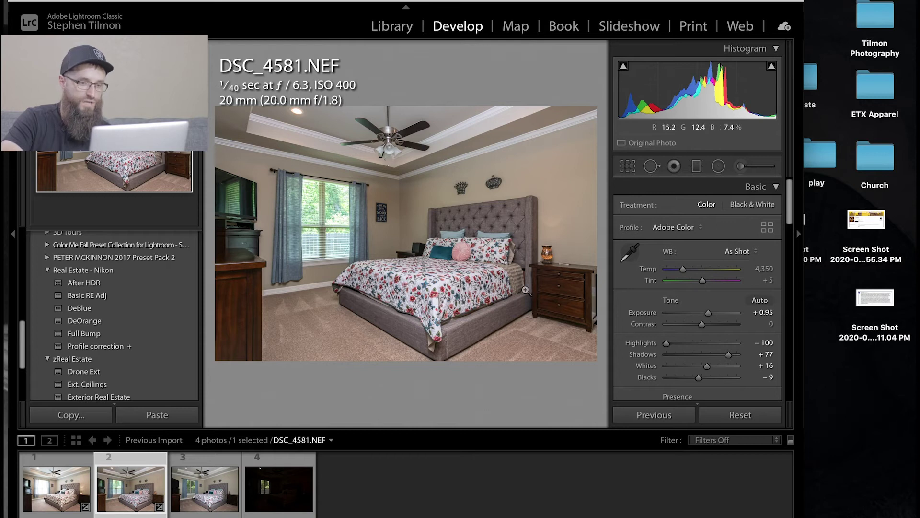
# On DSC_4580, lift shadows to +37 and cut orange saturation to −57
pyautogui.press('Left')
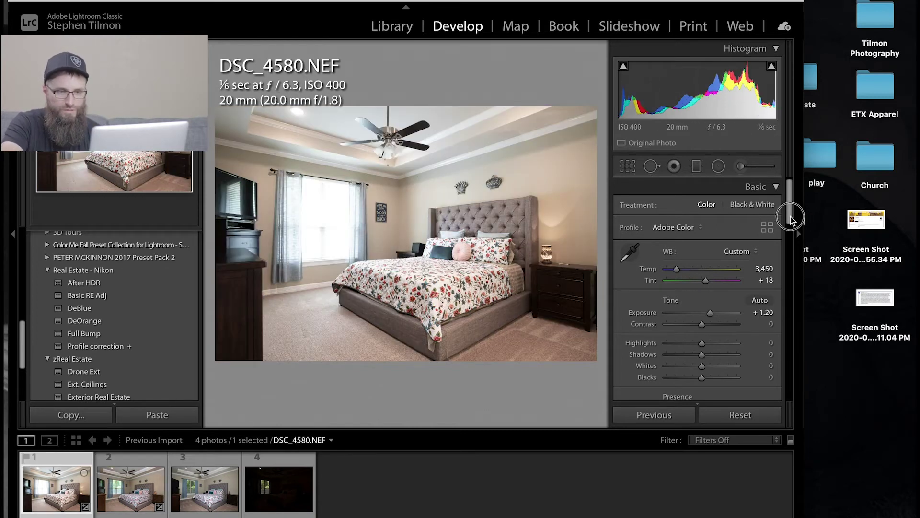
pyautogui.moveTo(790, 219); pyautogui.dragTo(791, 238)
pyautogui.moveTo(702, 263); pyautogui.dragTo(714, 265)
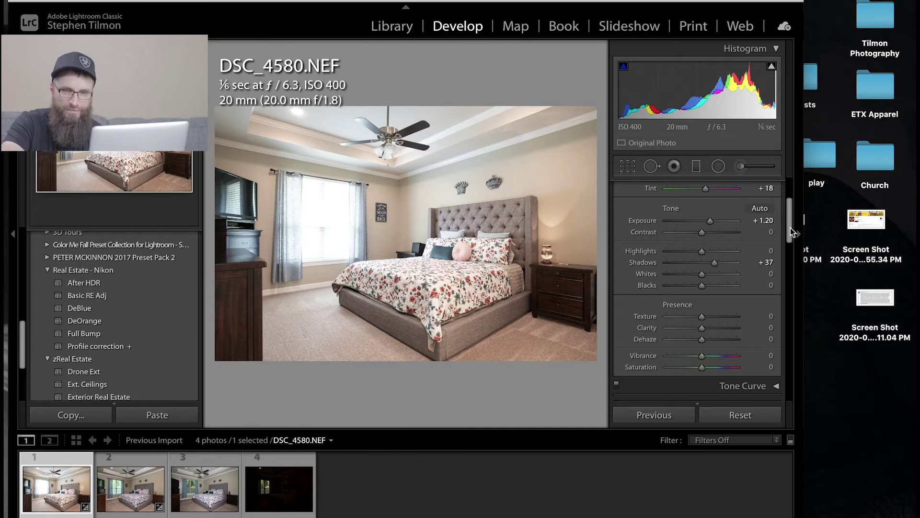
pyautogui.scroll(-5, 792, 232)
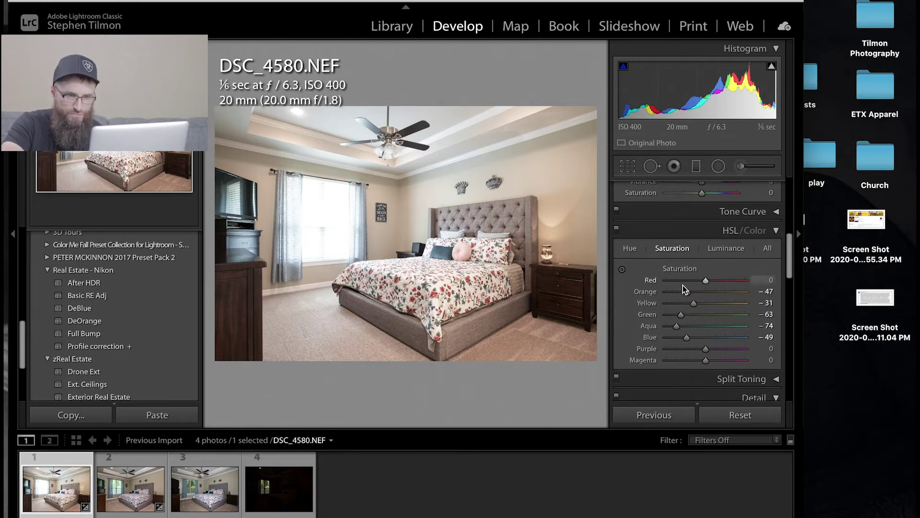
pyautogui.moveTo(686, 292); pyautogui.dragTo(683, 292)
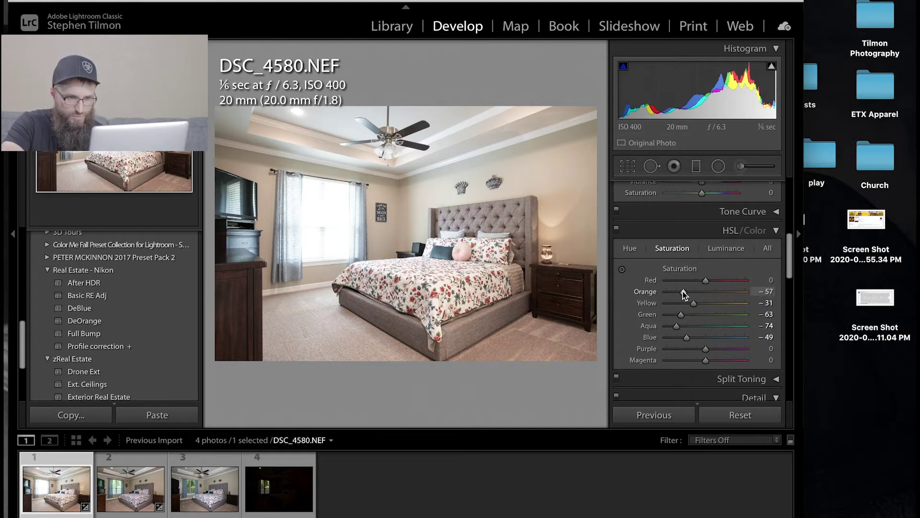
# Deepen DSC_4580's blacks to −16 and ease exposure back to +1.05
pyautogui.scroll(3, 682, 291)
pyautogui.scroll(2, 691, 259)
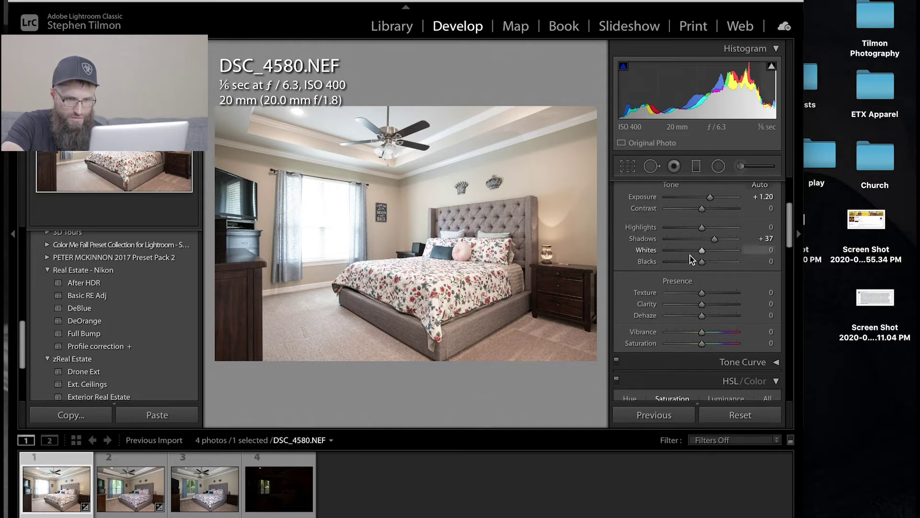
pyautogui.moveTo(701, 262); pyautogui.dragTo(696, 262)
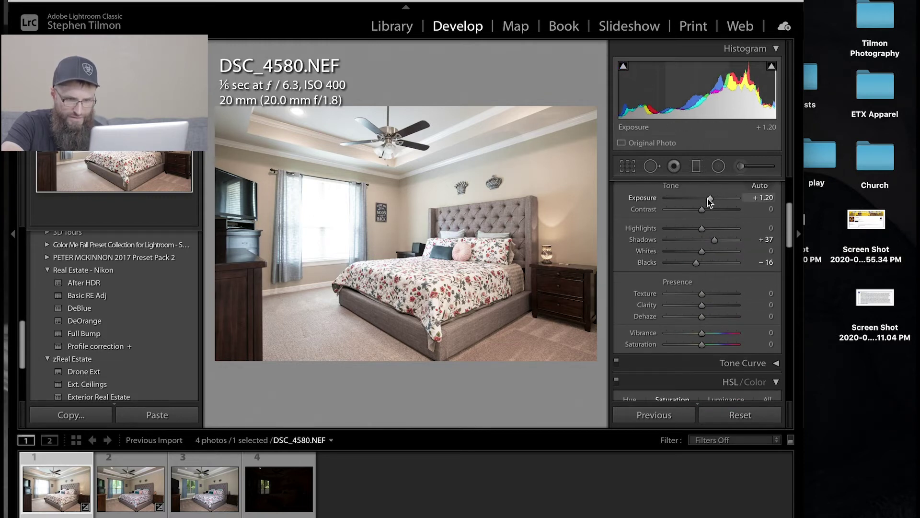
pyautogui.moveTo(710, 198); pyautogui.dragTo(707, 199)
pyautogui.press('Right')
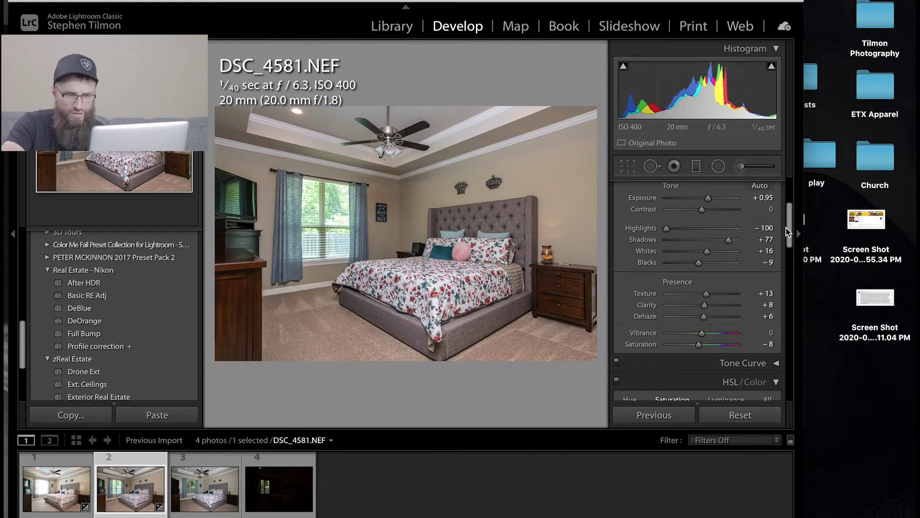
# Lower DSC_4581's HSL saturation to Green −44, Aqua −37, Blue −44, leaving Orange at 0
pyautogui.moveTo(786, 226); pyautogui.dragTo(791, 282)
pyautogui.click(706, 278)
pyautogui.moveTo(706, 278); pyautogui.dragTo(689, 303)
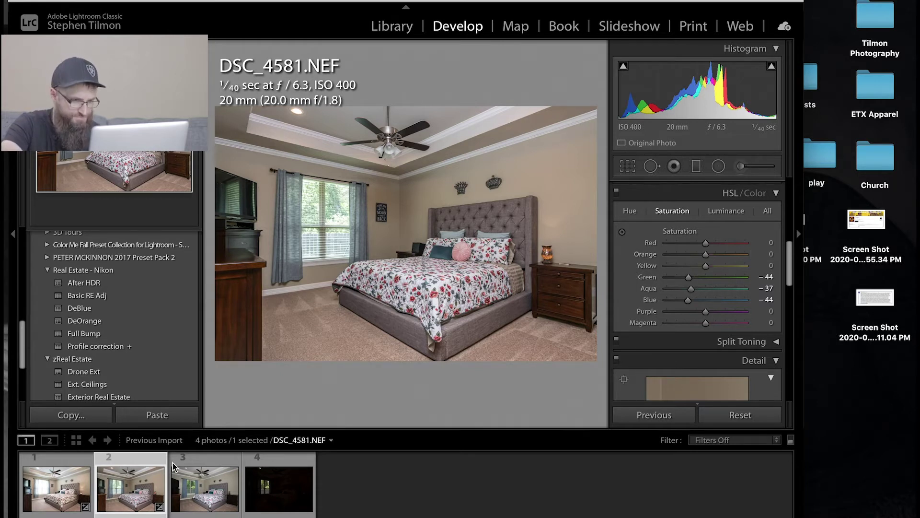
# Set dark bracket DSC_4583's temperature to 5,069 K and exposure to +0.55
pyautogui.click(217, 511)
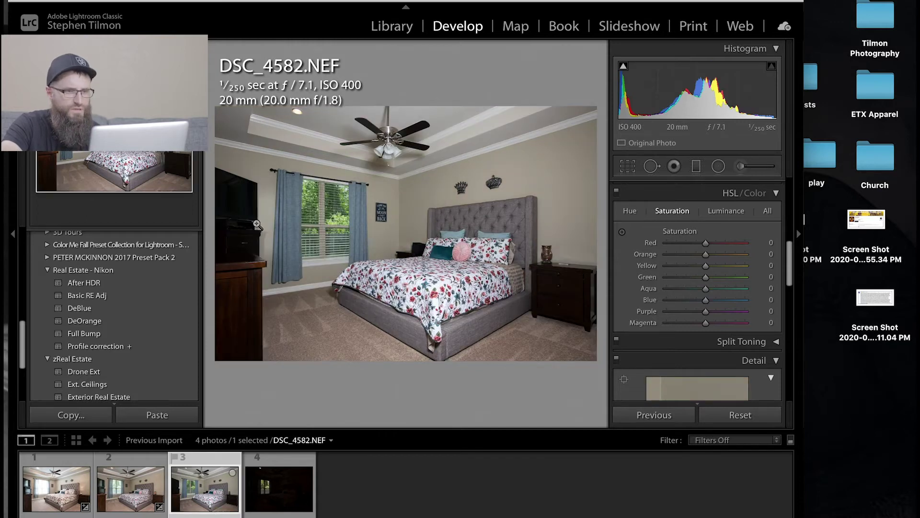
pyautogui.scroll(1, 763, 239)
pyautogui.scroll(10, 767, 240)
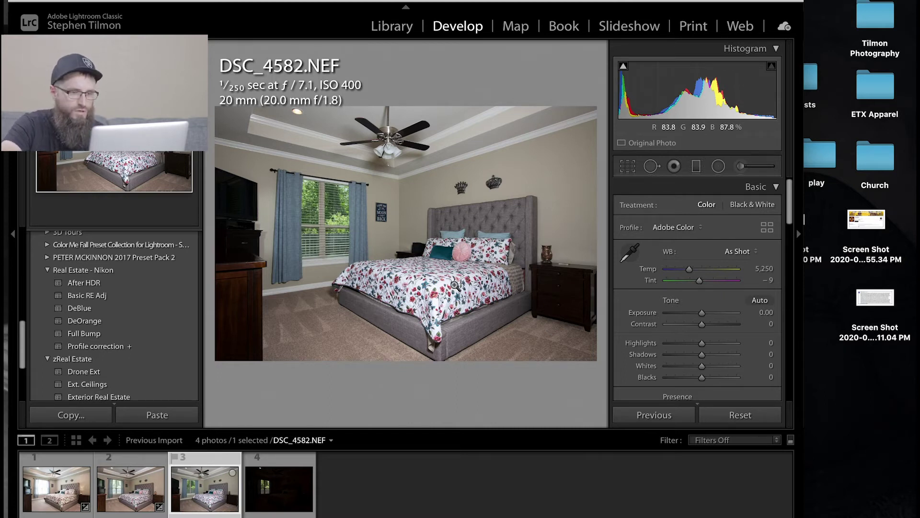
pyautogui.click(289, 490)
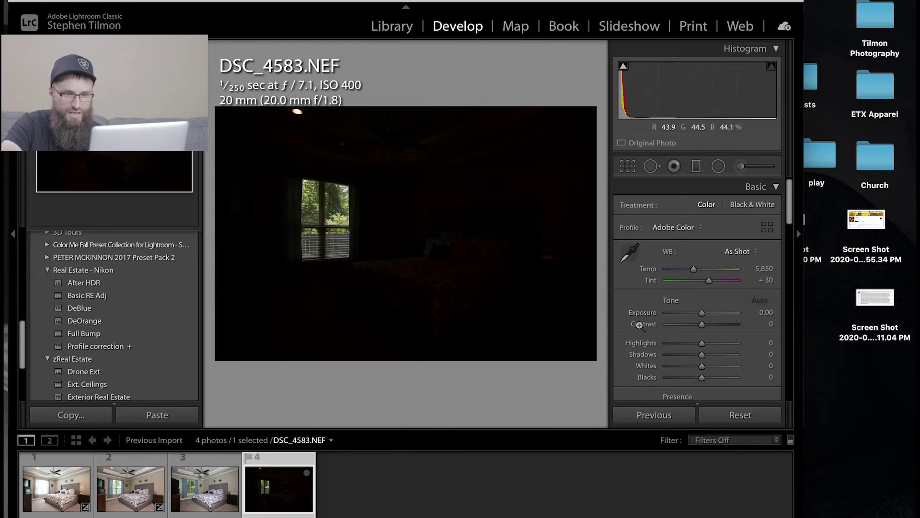
pyautogui.moveTo(695, 268); pyautogui.dragTo(688, 269)
pyautogui.moveTo(702, 312); pyautogui.dragTo(705, 317)
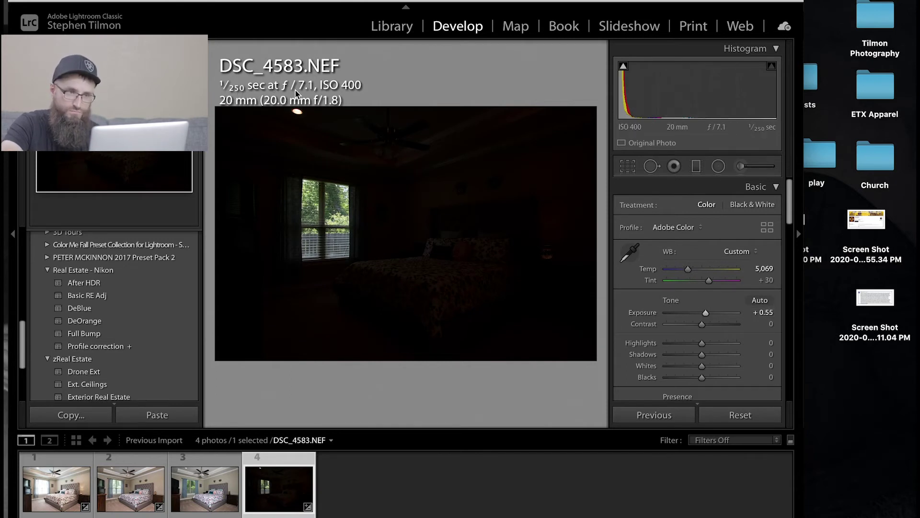
pyautogui.click(217, 505)
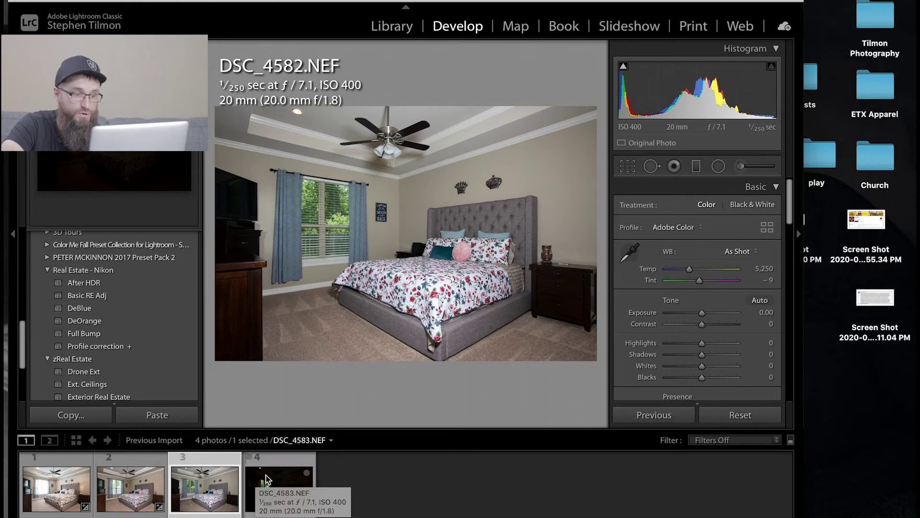
# Compare DSC_4583 with DSC_4582 and lift DSC_4583's shadows to +44
pyautogui.click(268, 487)
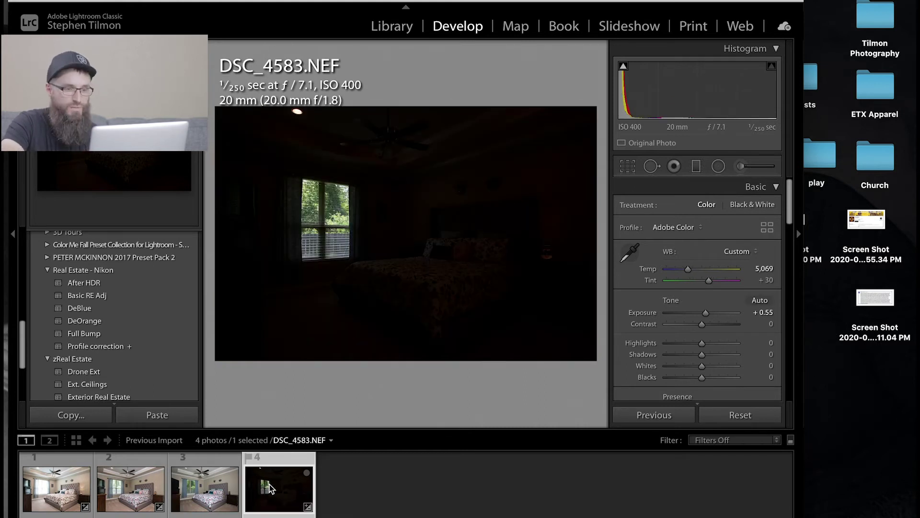
pyautogui.click(204, 498)
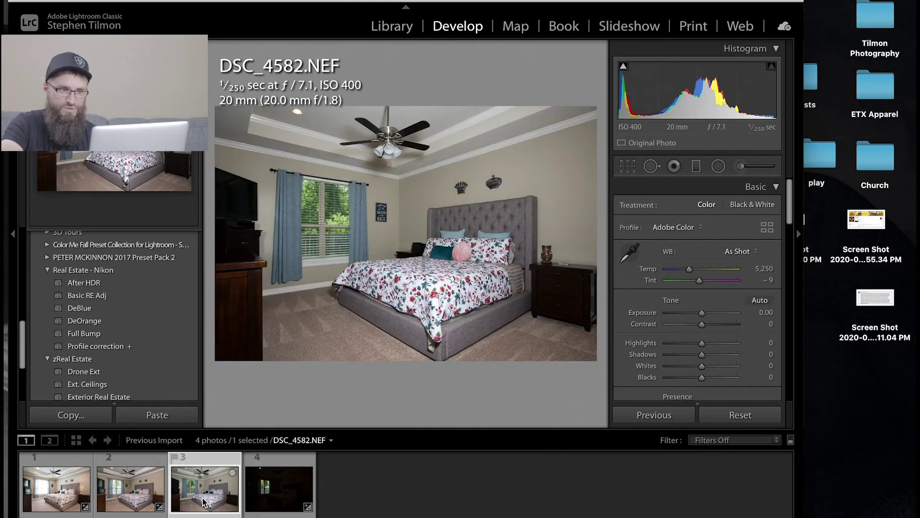
pyautogui.click(268, 494)
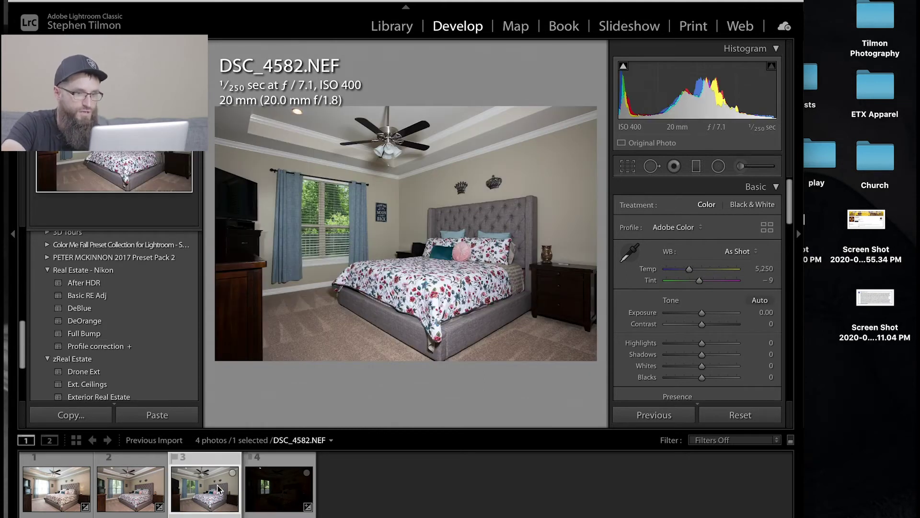
pyautogui.press('Right')
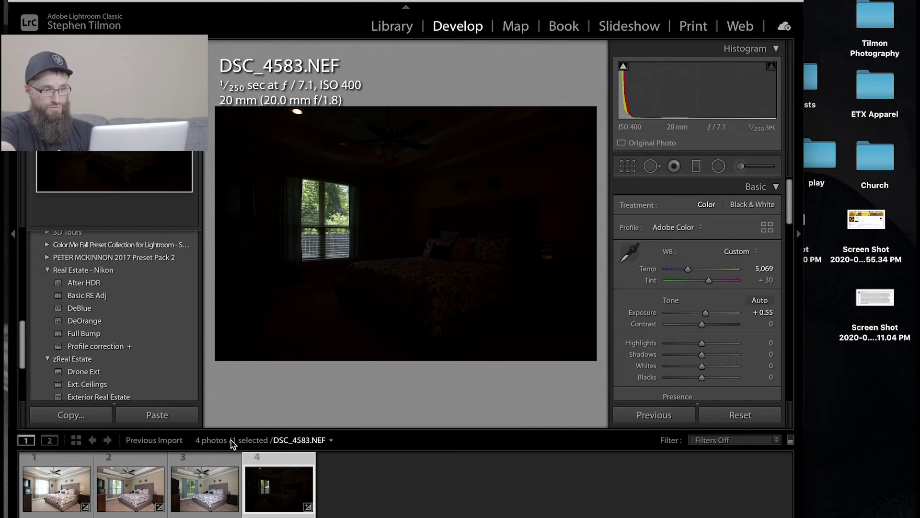
pyautogui.click(217, 488)
pyautogui.click(265, 495)
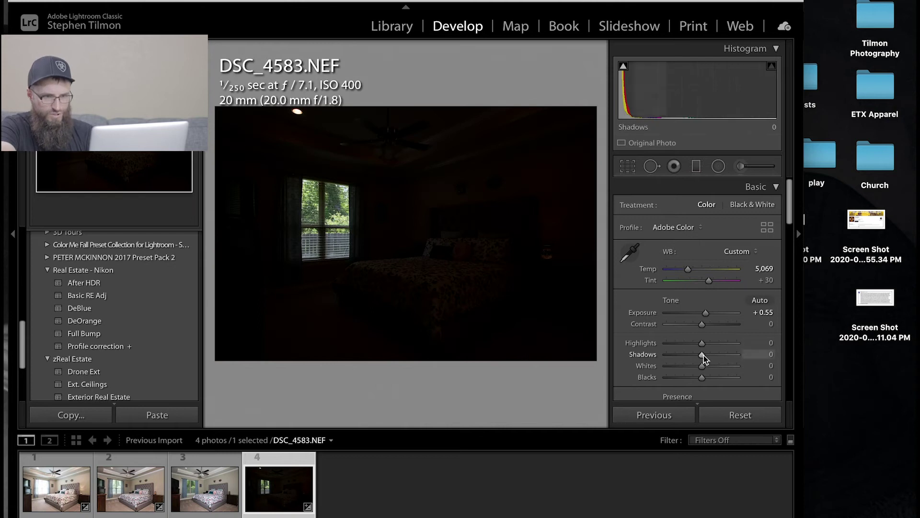
pyautogui.moveTo(702, 355); pyautogui.dragTo(717, 357)
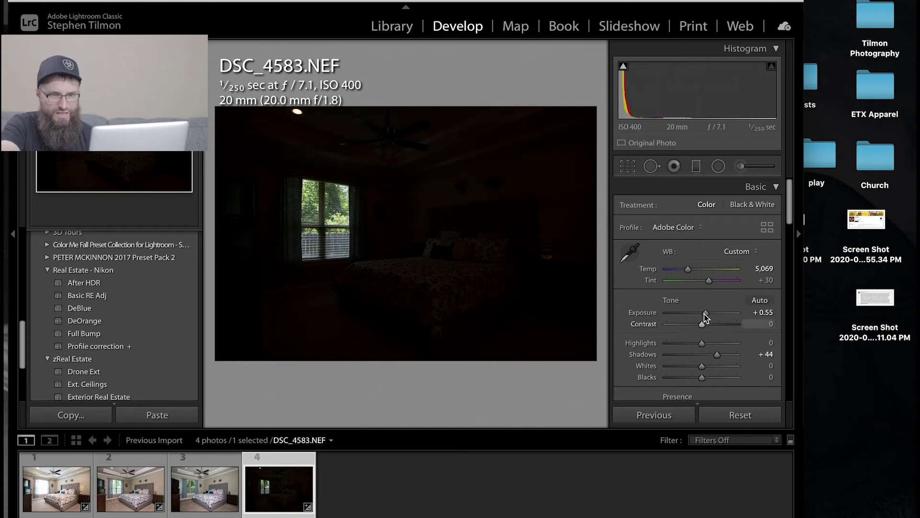
pyautogui.press('Left')
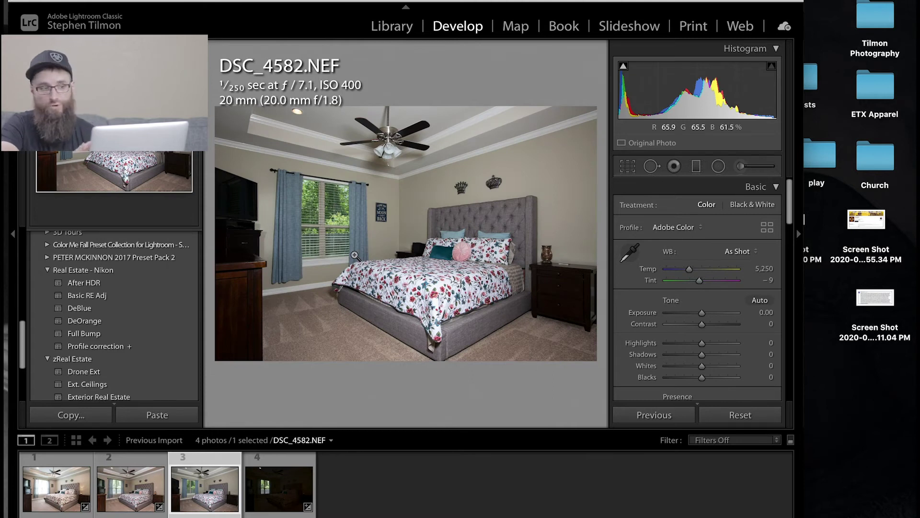
pyautogui.click(273, 485)
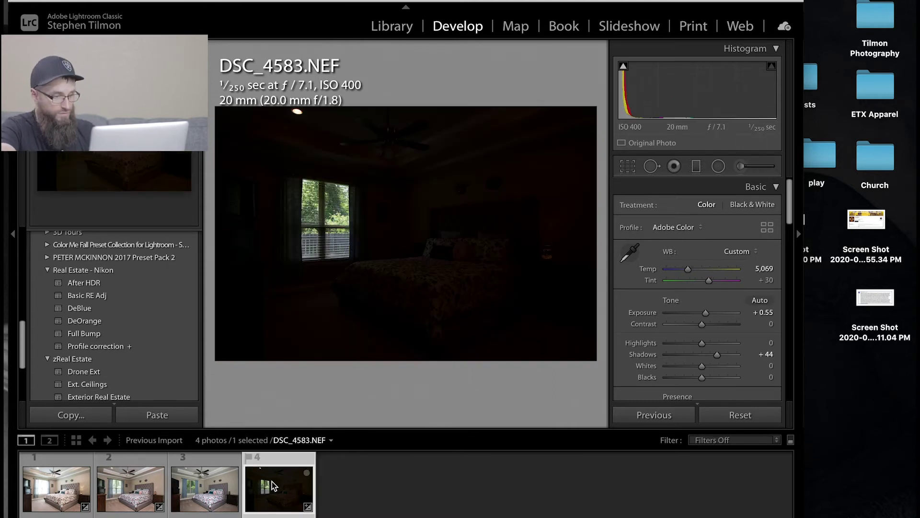
# Select all four bracket photos in the filmstrip, starting from DSC_4583
pyautogui.keyDown('shift'); pyautogui.click(40, 493); pyautogui.keyUp('shift')
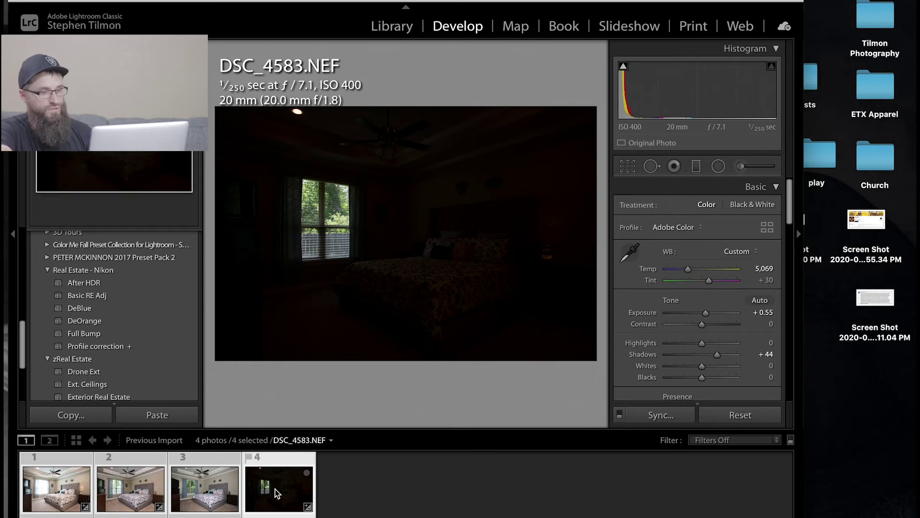
pyautogui.click(369, 485)
pyautogui.click(284, 499)
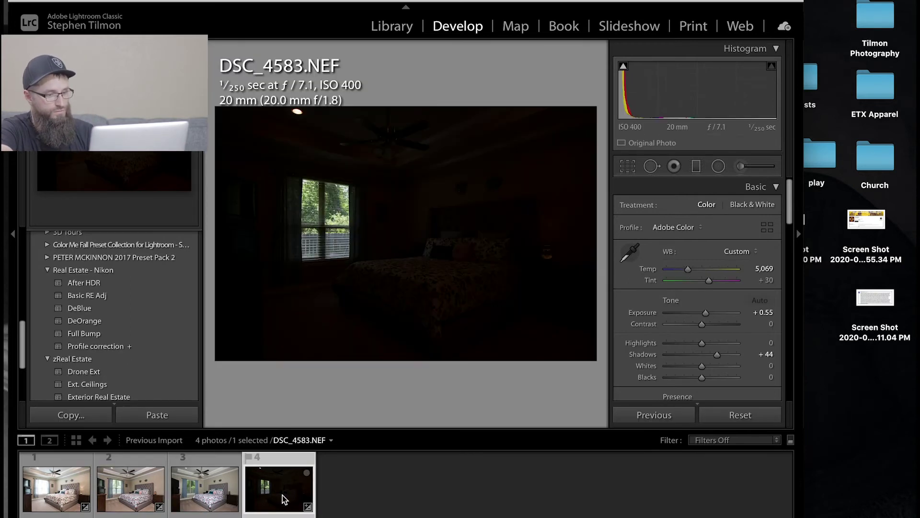
pyautogui.keyDown('shift'); pyautogui.click(48, 494); pyautogui.keyUp('shift')
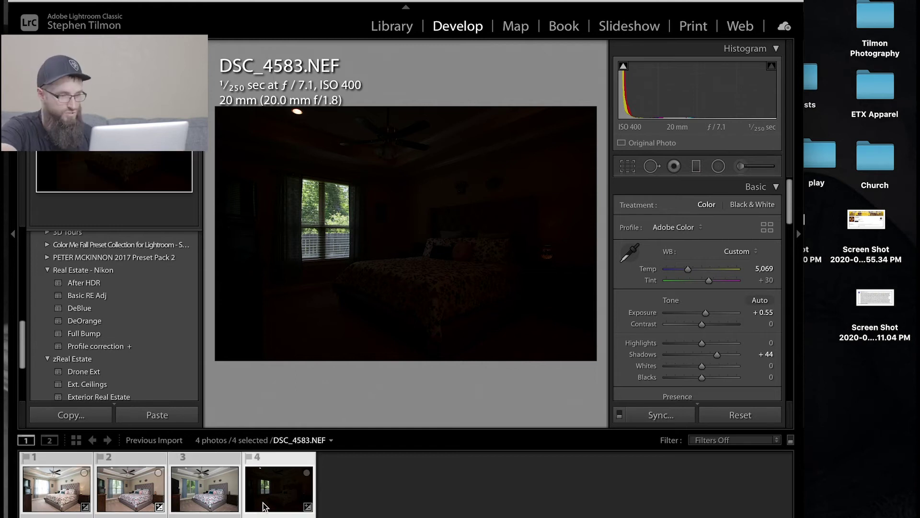
# Send the four selected brackets to Photoshop with Edit In > Open as Layers in Photoshop
pyautogui.rightClick(268, 497)
pyautogui.moveTo(350, 247)
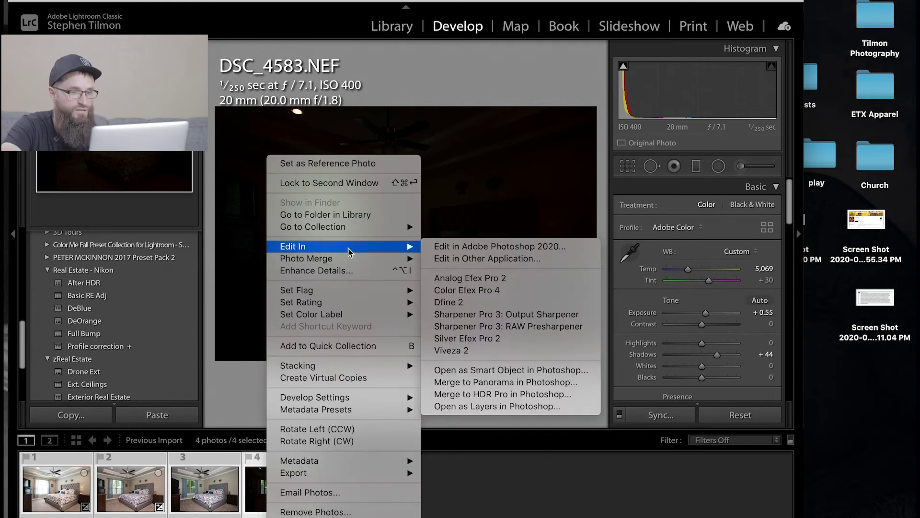
pyautogui.click(494, 406)
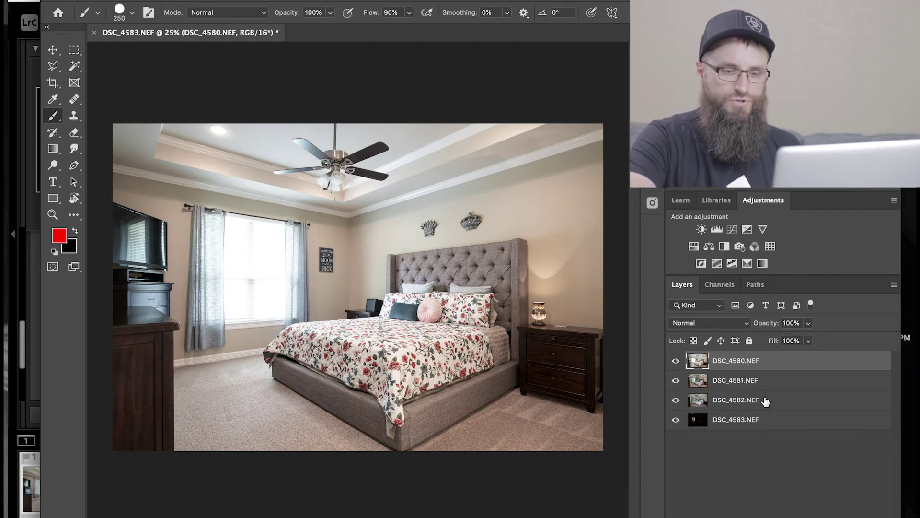
# Select all four bracket layers and run Edit > Auto-Align Layers
pyautogui.keyDown('shift'); pyautogui.click(761, 420); pyautogui.keyUp('shift')
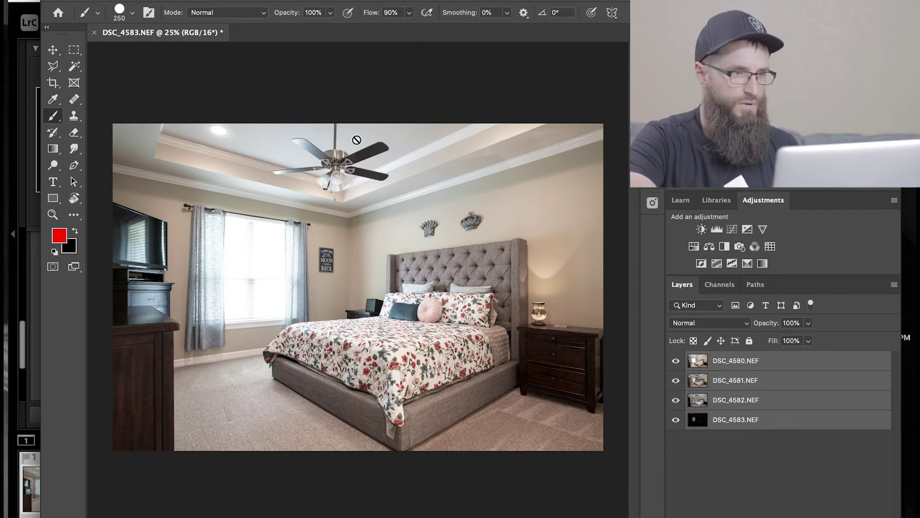
pyautogui.click(189, 1)
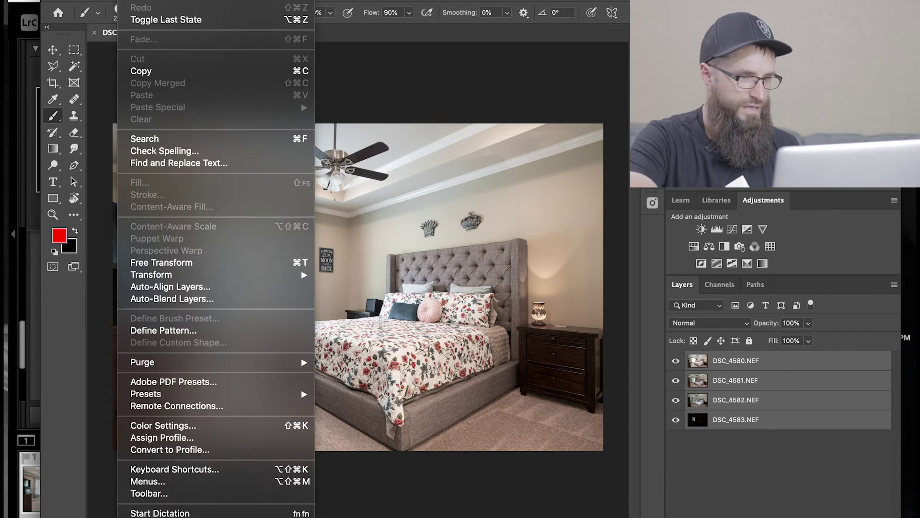
pyautogui.click(197, 286)
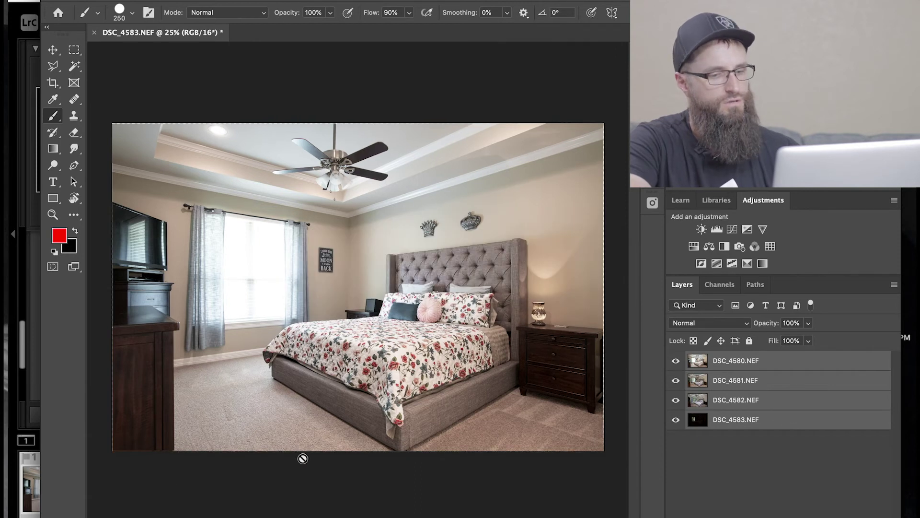
# Toggle DSC_4580 and DSC_4581 visibility to verify the alignment, then select only DSC_4580
pyautogui.click(676, 362)
pyautogui.click(677, 362)
pyautogui.click(676, 362)
pyautogui.click(676, 362)
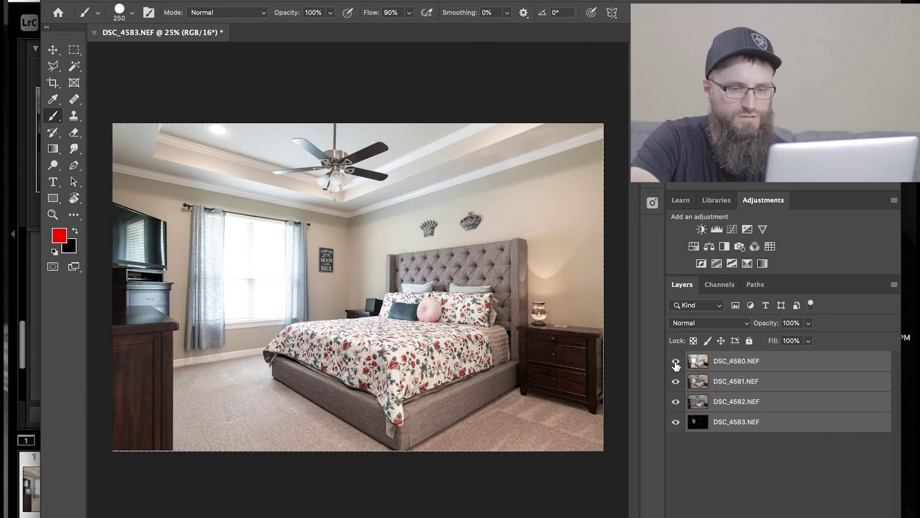
pyautogui.click(676, 363)
pyautogui.click(677, 365)
pyautogui.click(676, 364)
pyautogui.click(676, 365)
pyautogui.click(676, 365)
pyautogui.click(676, 364)
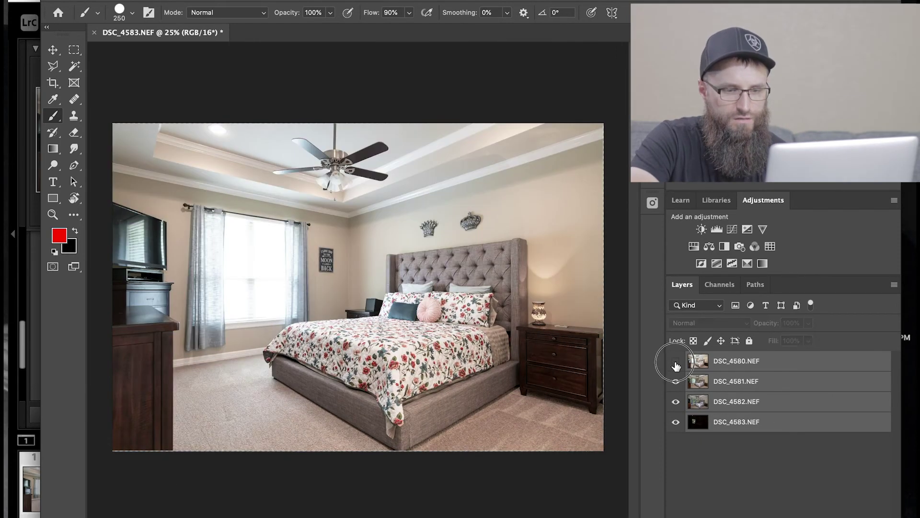
pyautogui.click(676, 366)
pyautogui.click(677, 382)
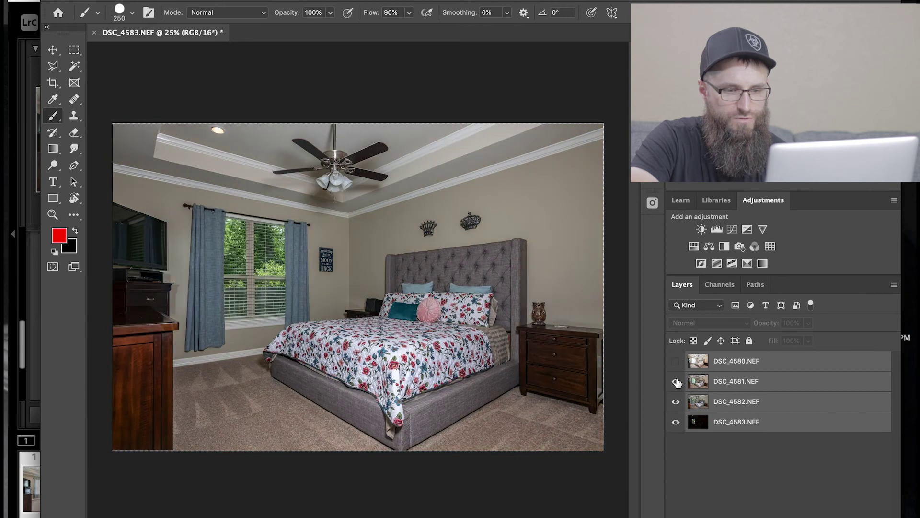
pyautogui.click(677, 382)
pyautogui.click(677, 382)
pyautogui.click(677, 382)
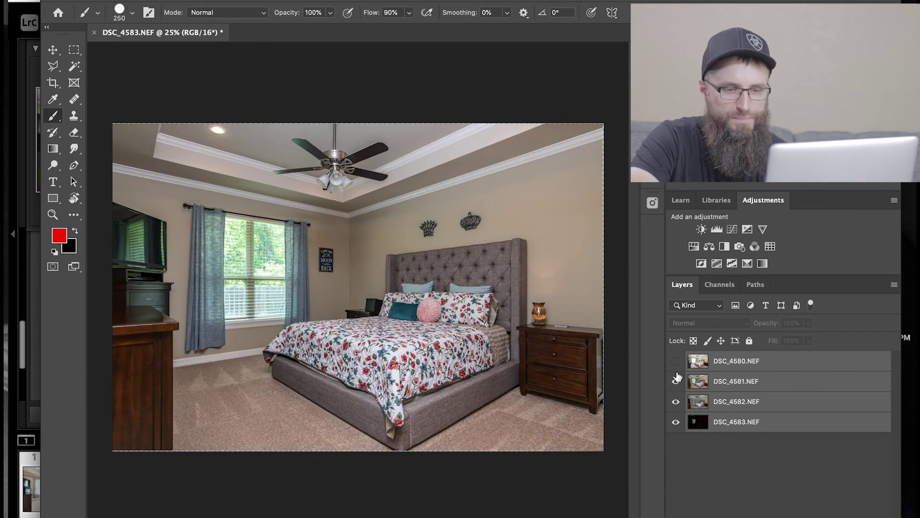
pyautogui.click(676, 365)
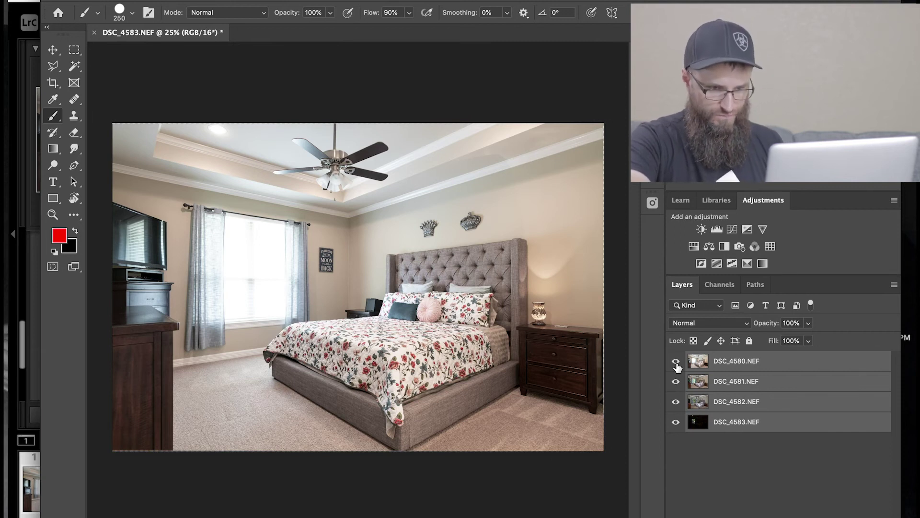
pyautogui.click(676, 362)
pyautogui.click(676, 362)
pyautogui.click(675, 362)
pyautogui.click(676, 362)
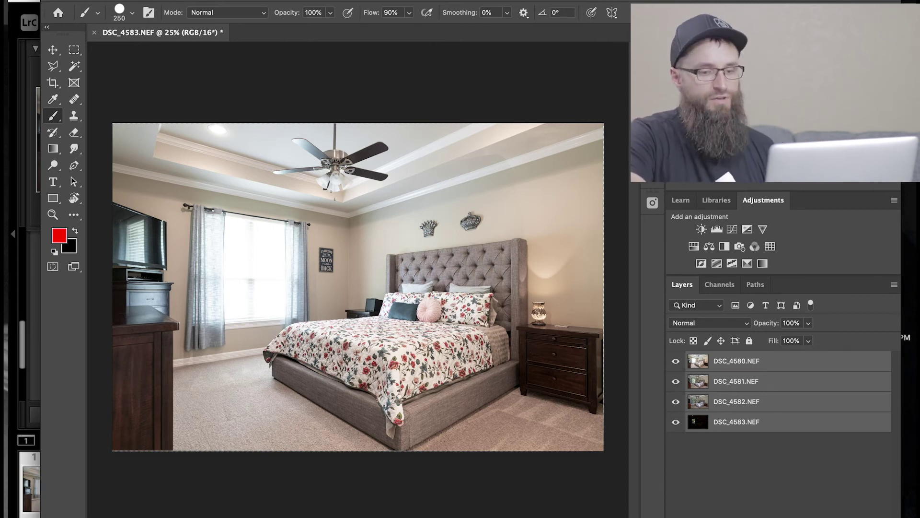
pyautogui.click(780, 362)
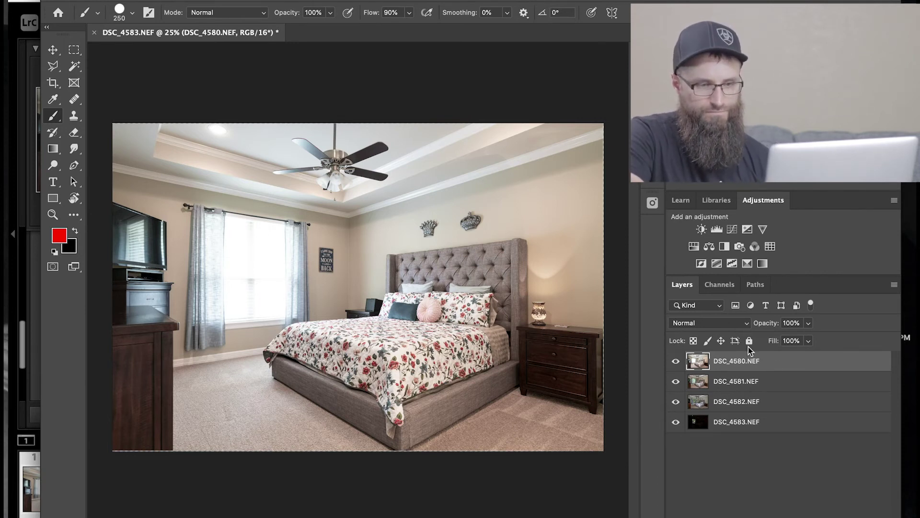
# Set the DSC_4580 layer to Luminosity blending at 50% opacity
pyautogui.click(732, 324)
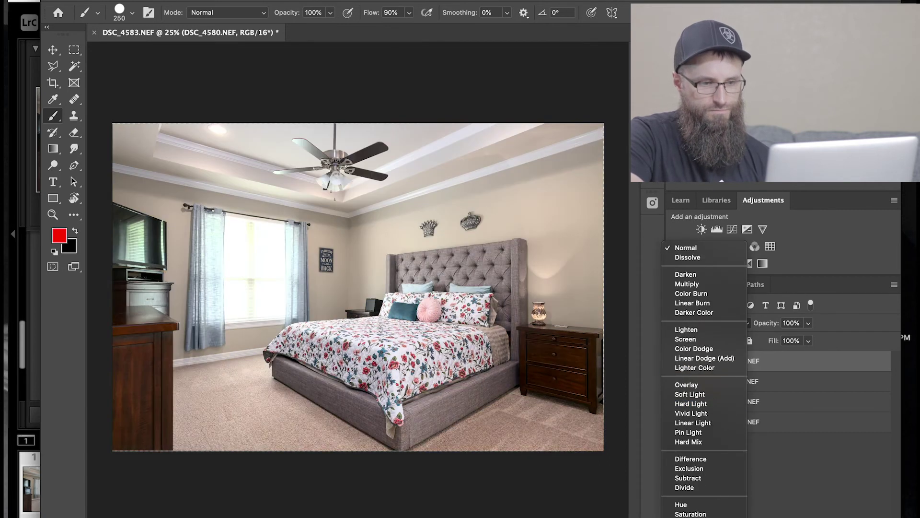
pyautogui.click(738, 497)
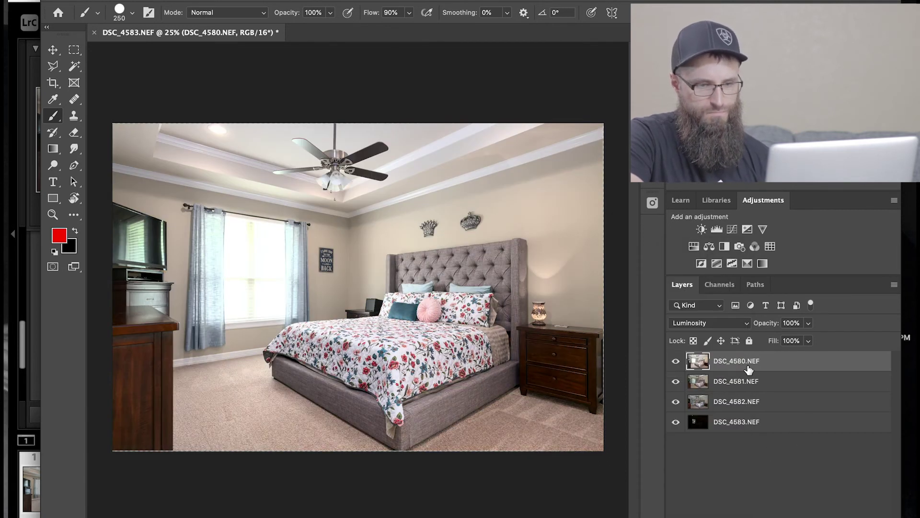
pyautogui.click(808, 323)
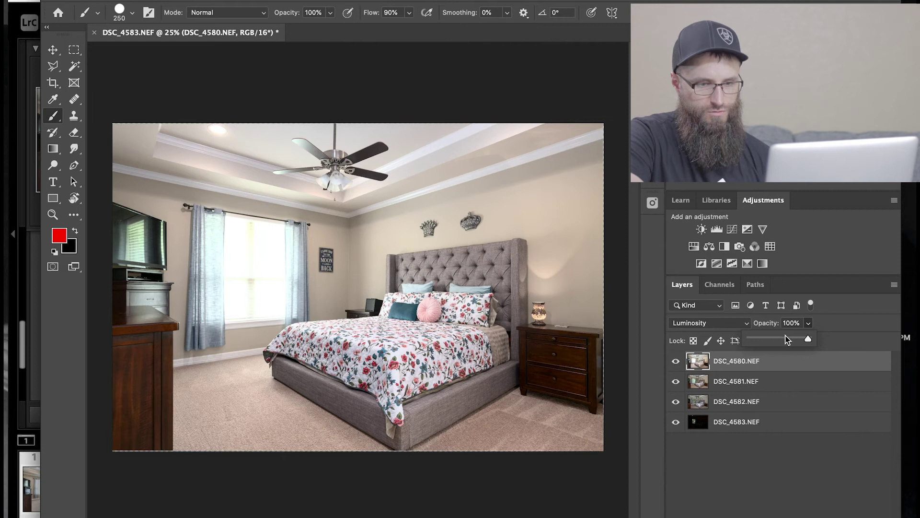
pyautogui.moveTo(786, 340); pyautogui.dragTo(780, 340)
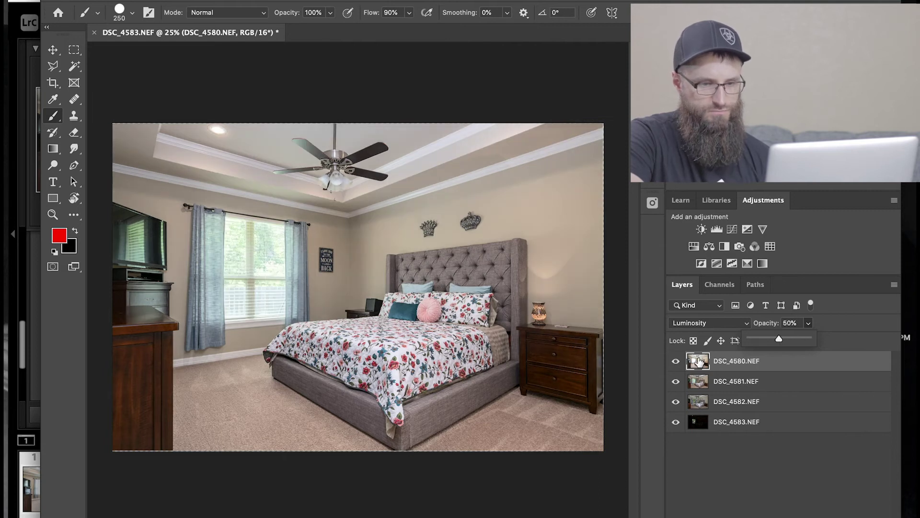
# Toggle DSC_4580's visibility to compare, then select the DSC_4582 layer
pyautogui.click(676, 361)
pyautogui.click(676, 361)
pyautogui.click(676, 362)
pyautogui.click(675, 361)
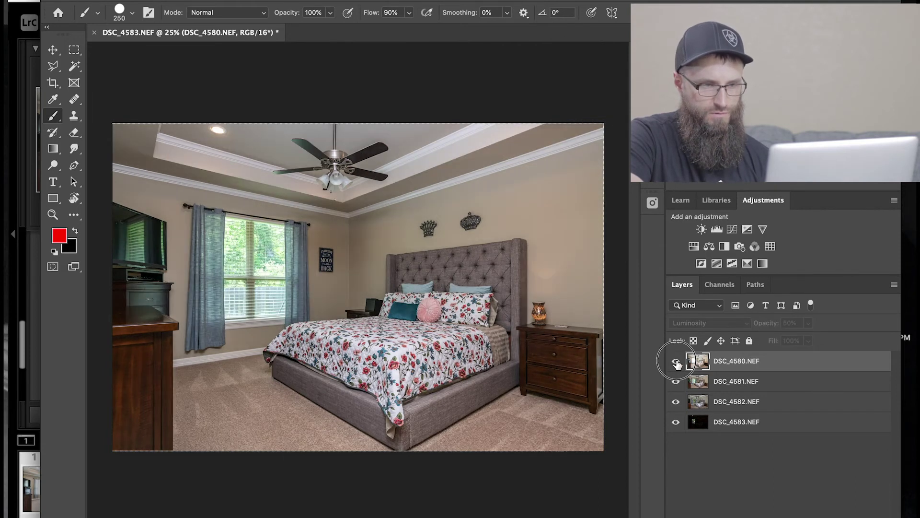
pyautogui.click(676, 362)
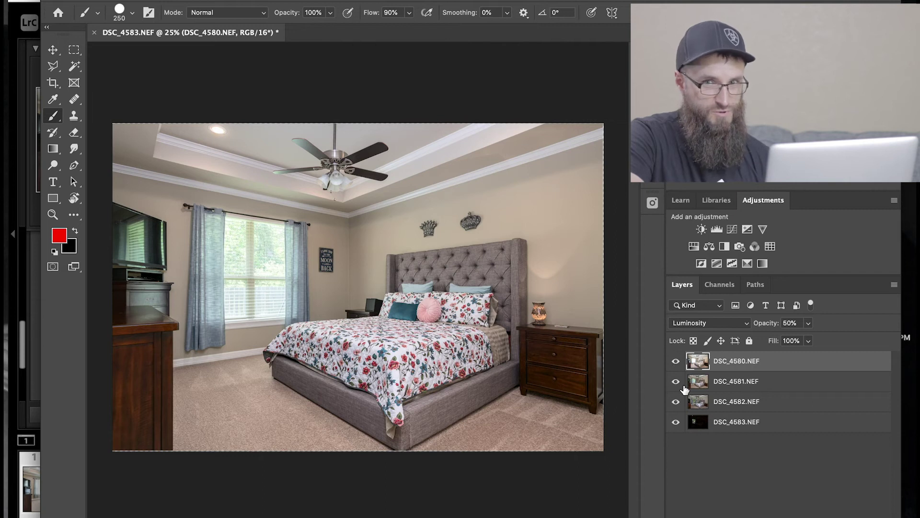
pyautogui.click(686, 402)
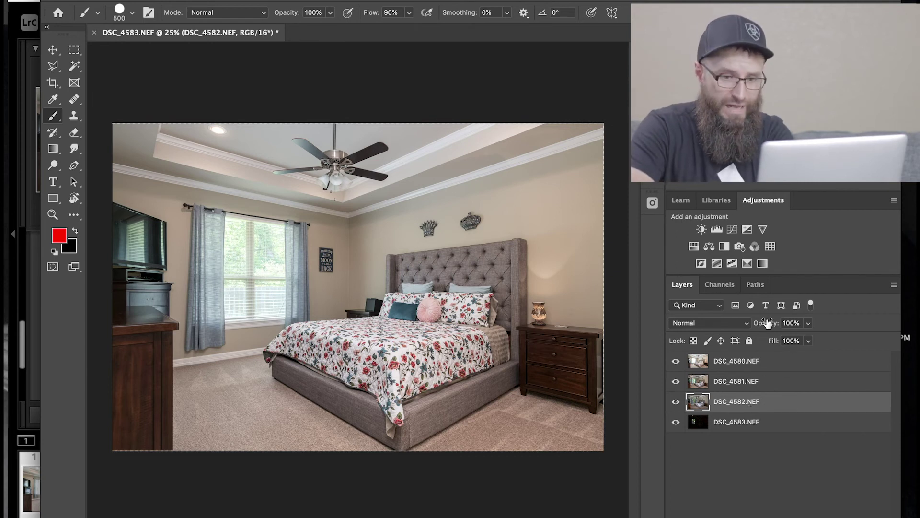
# Compare exposures by hiding and reshowing the DSC_4580 and DSC_4581 layers
pyautogui.click(678, 363)
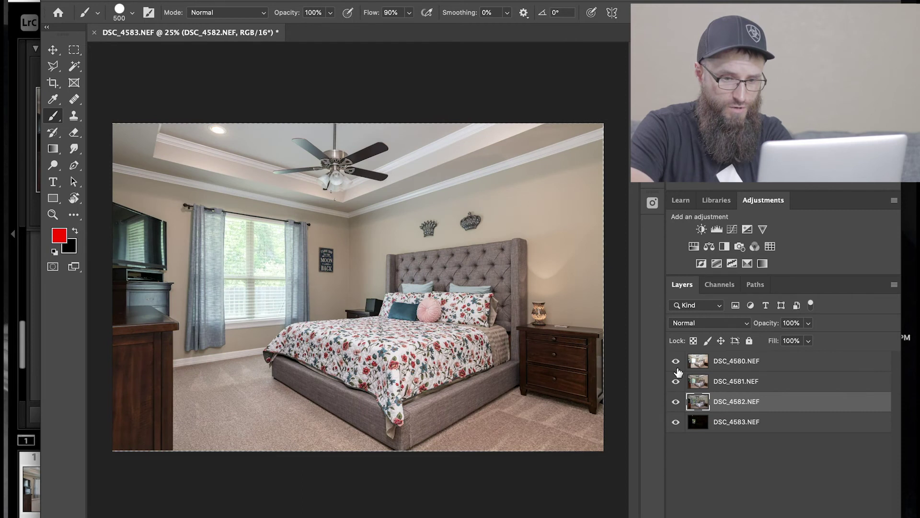
pyautogui.click(675, 382)
pyautogui.click(677, 382)
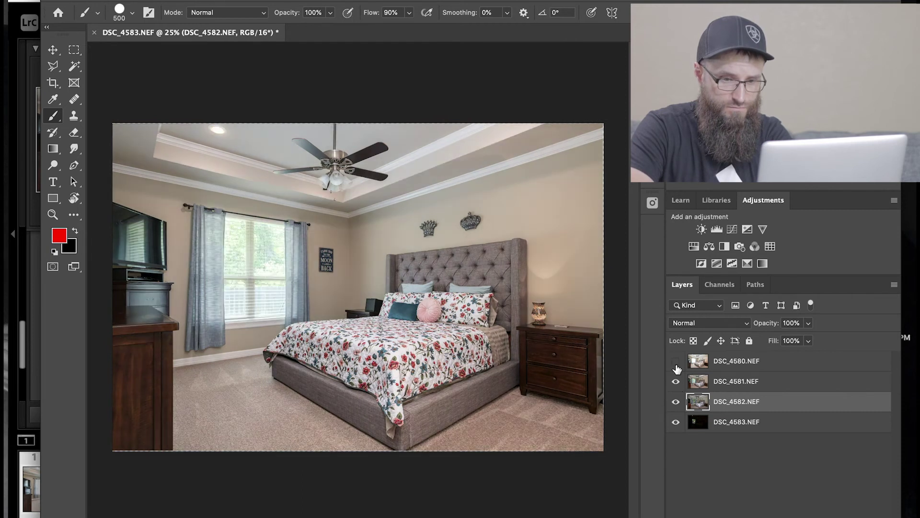
pyautogui.click(677, 361)
pyautogui.click(677, 362)
pyautogui.click(729, 365)
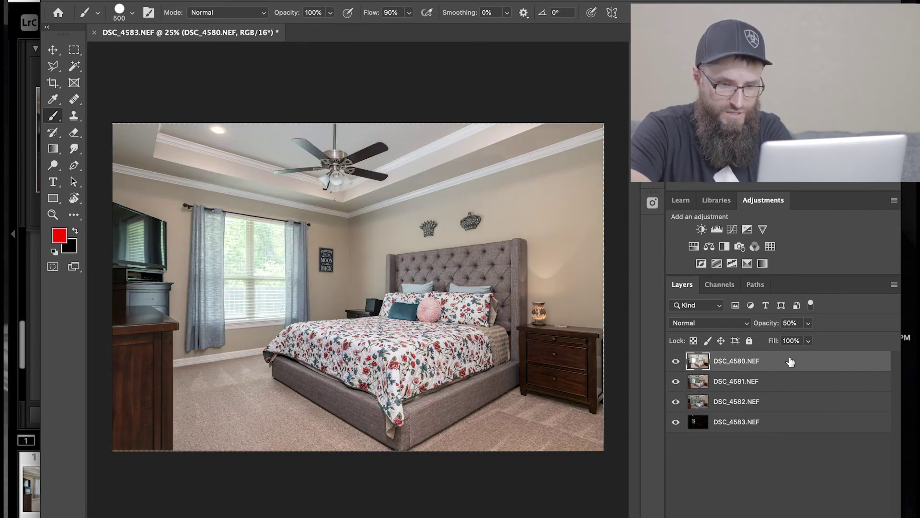
# Move DSC_4582 to the top of the layer stack and set it to Darken blending
pyautogui.moveTo(746, 404); pyautogui.dragTo(755, 360)
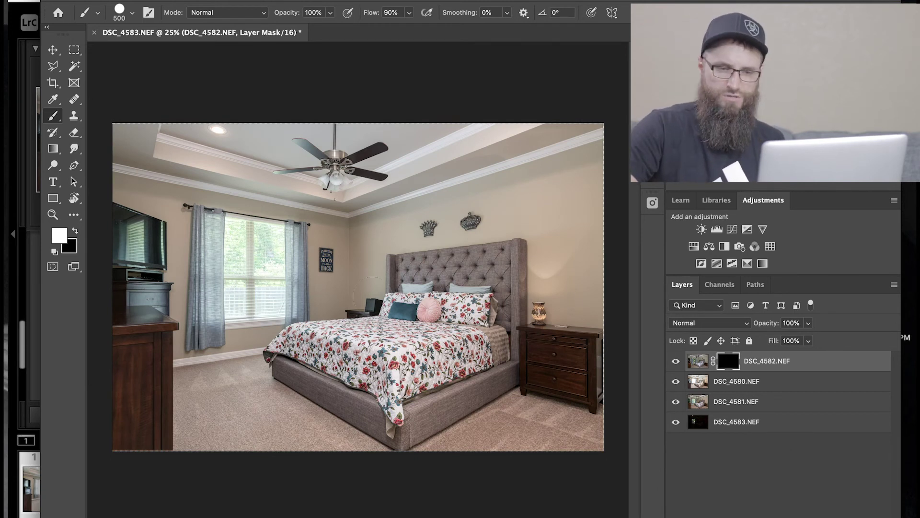
pyautogui.click(725, 324)
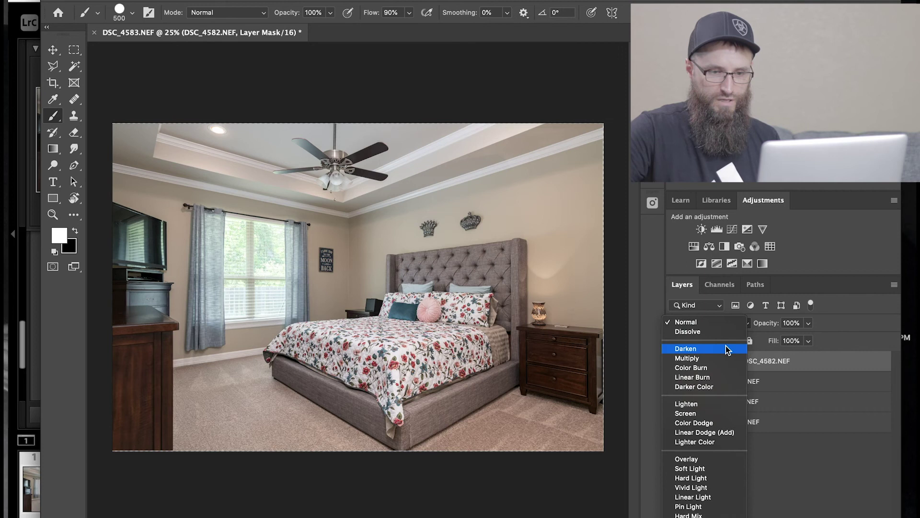
pyautogui.click(725, 348)
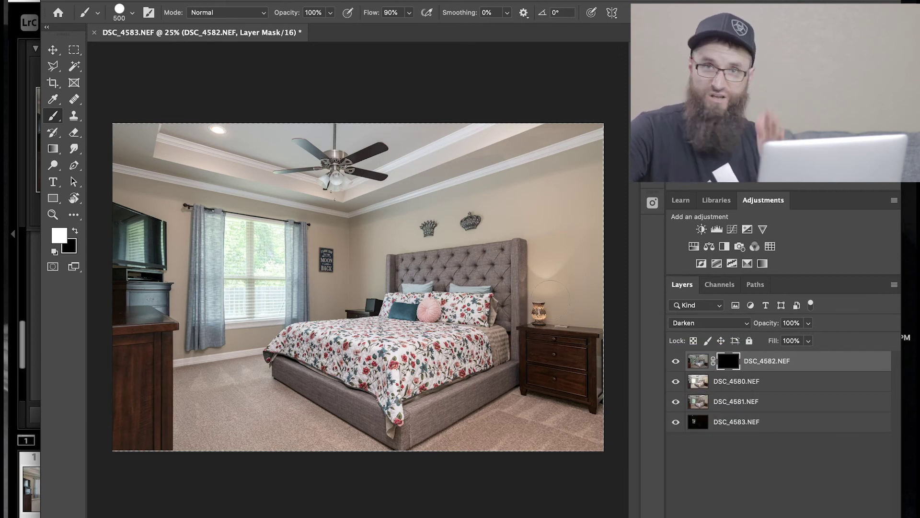
# Test-paint the darker window view onto the mask, then reset the mask to hide all
pyautogui.click(269, 223)
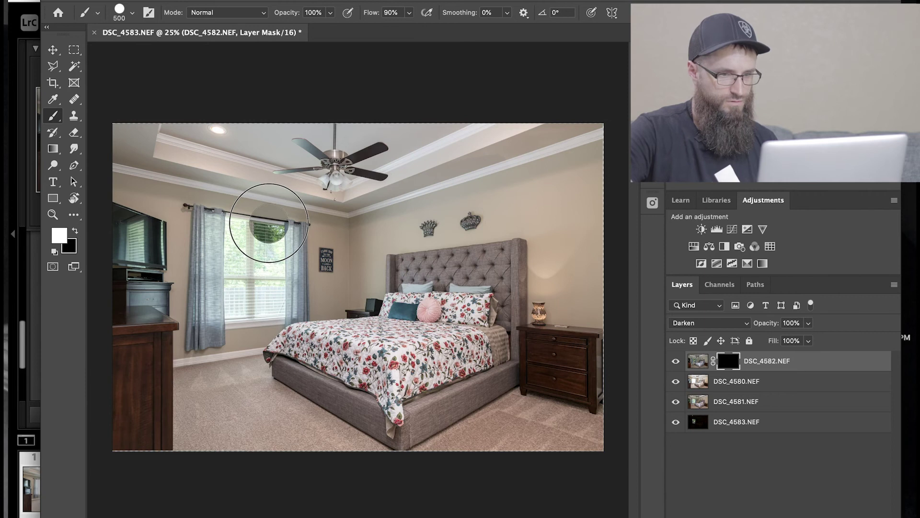
pyautogui.moveTo(269, 223)
pyautogui.mouseDown()
pyautogui.moveTo(290, 311)
pyautogui.moveTo(264, 326)
pyautogui.moveTo(218, 330)
pyautogui.moveTo(212, 298)
pyautogui.moveTo(242, 297)
pyautogui.moveTo(210, 293)
pyautogui.moveTo(237, 259)
pyautogui.moveTo(161, 238)
pyautogui.moveTo(273, 226)
pyautogui.moveTo(197, 212)
pyautogui.moveTo(257, 248)
pyautogui.moveTo(247, 308)
pyautogui.moveTo(304, 297)
pyautogui.mouseUp()
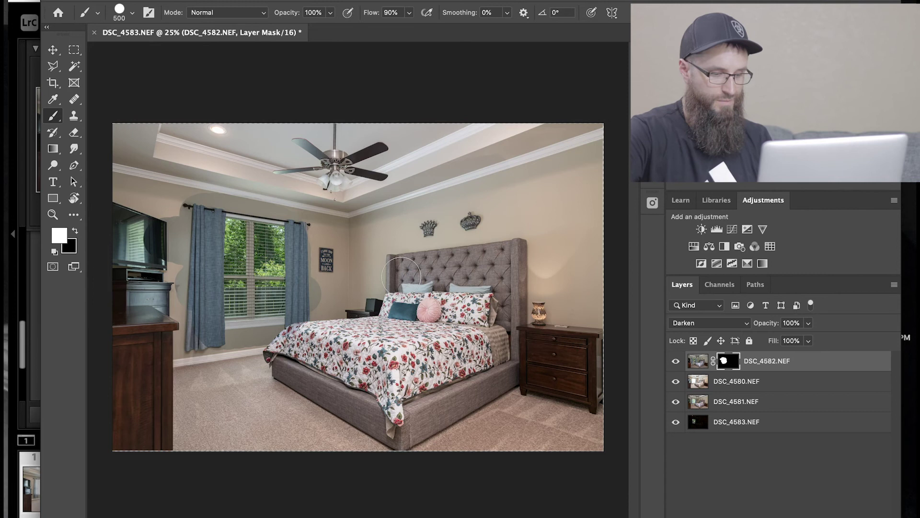
pyautogui.hotkey('ctrl', 'BackSpace')
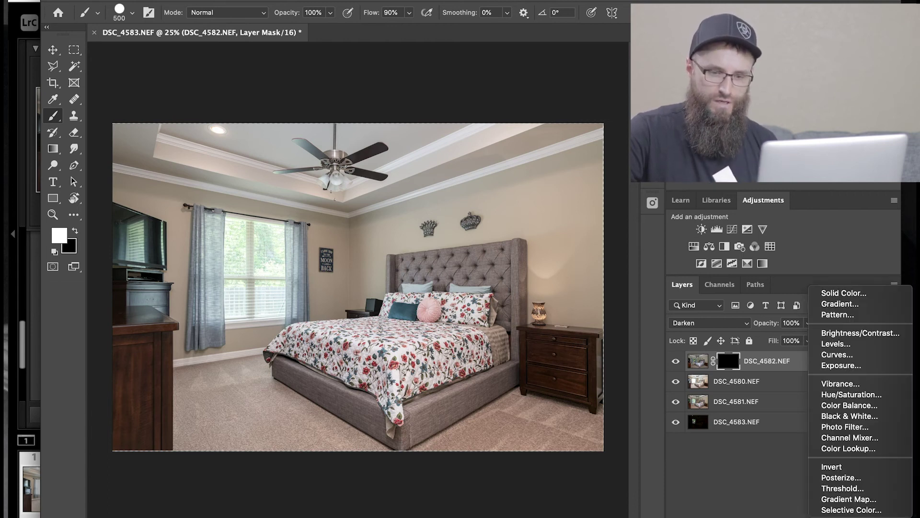
# Add a Curves adjustment layer with the curve raised to brighten the image
pyautogui.click(840, 357)
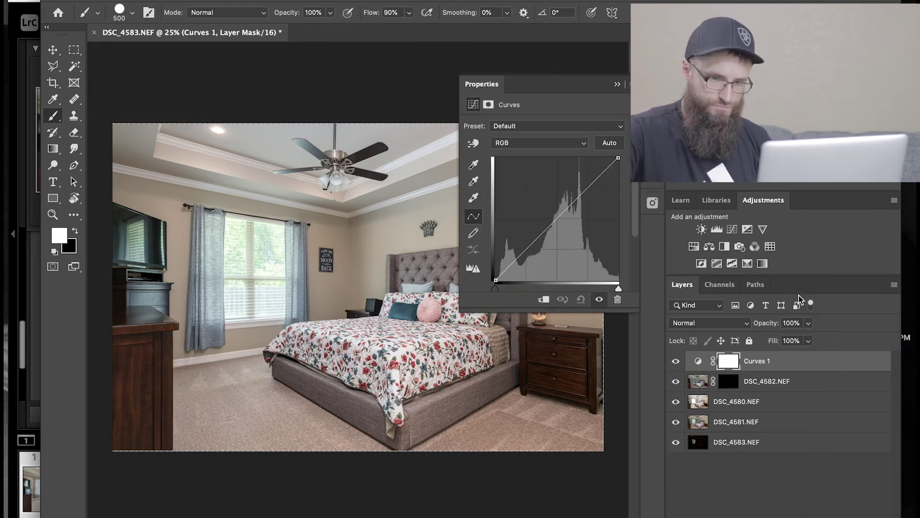
pyautogui.click(553, 215)
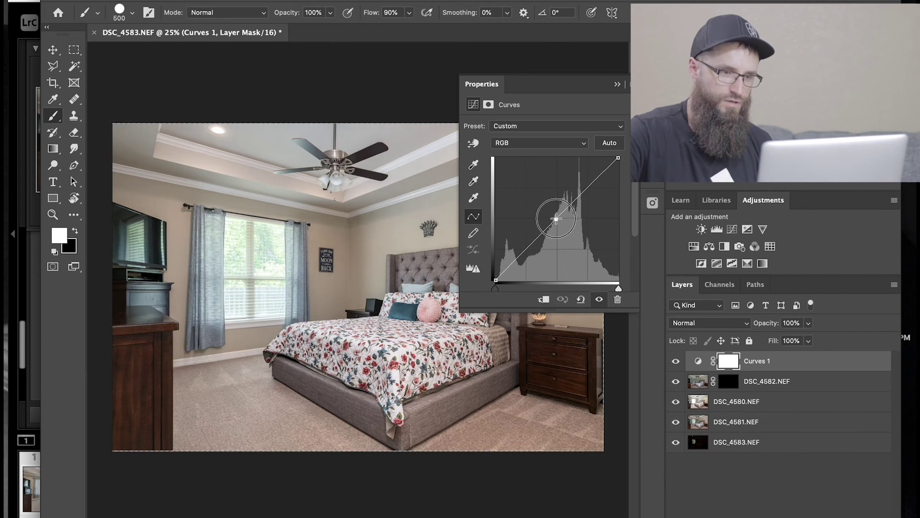
pyautogui.moveTo(553, 216)
pyautogui.mouseDown()
pyautogui.moveTo(540, 207)
pyautogui.moveTo(550, 204)
pyautogui.mouseUp()
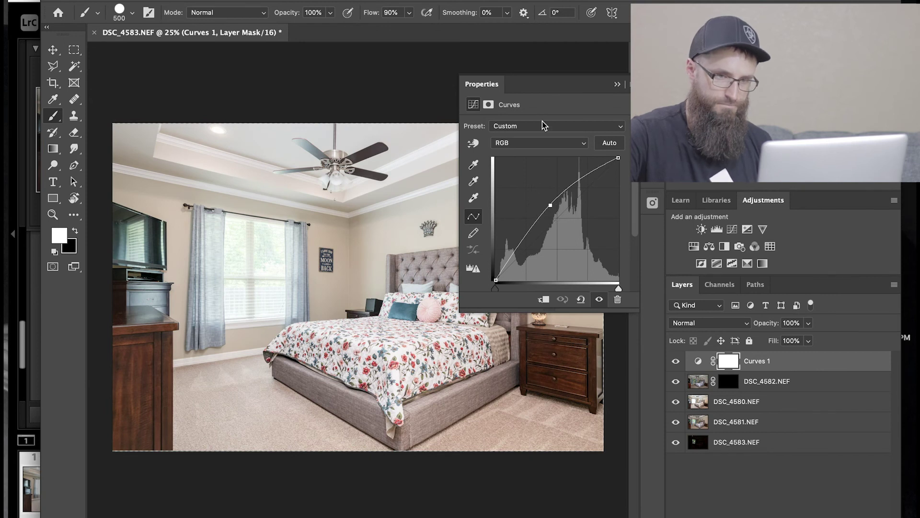
pyautogui.click(617, 84)
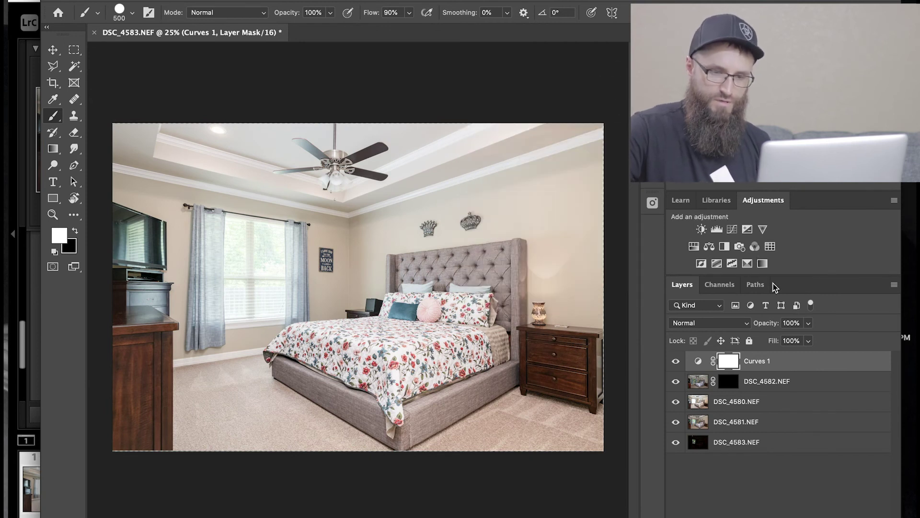
# Clip Curves 1 to DSC_4582 and target the DSC_4582 mask
pyautogui.rightClick(822, 363)
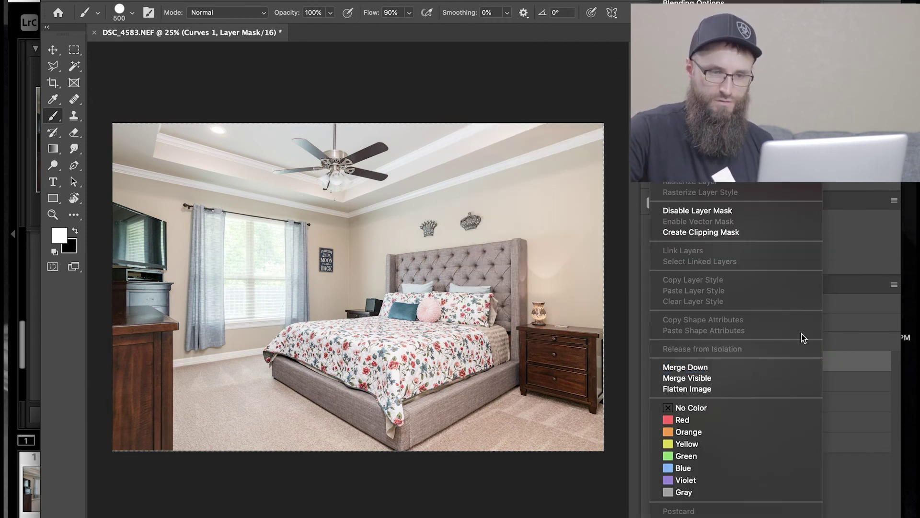
pyautogui.click(737, 233)
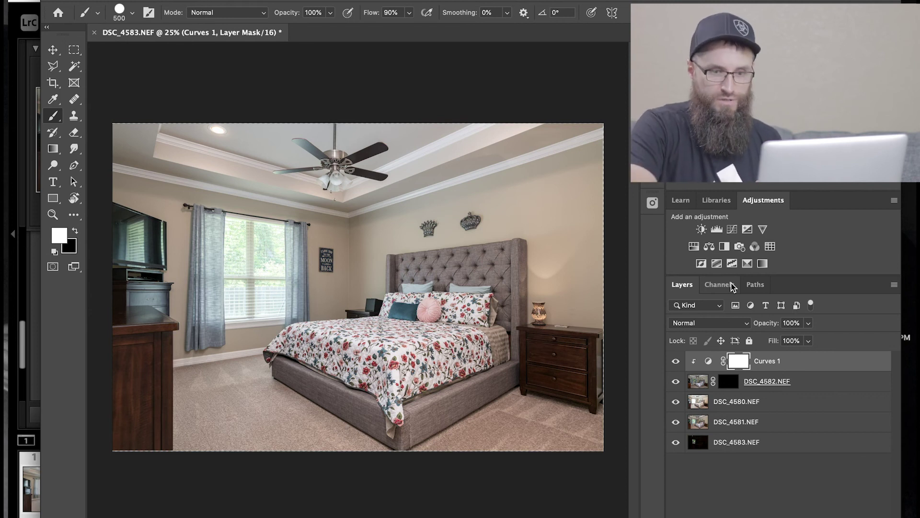
pyautogui.click(728, 382)
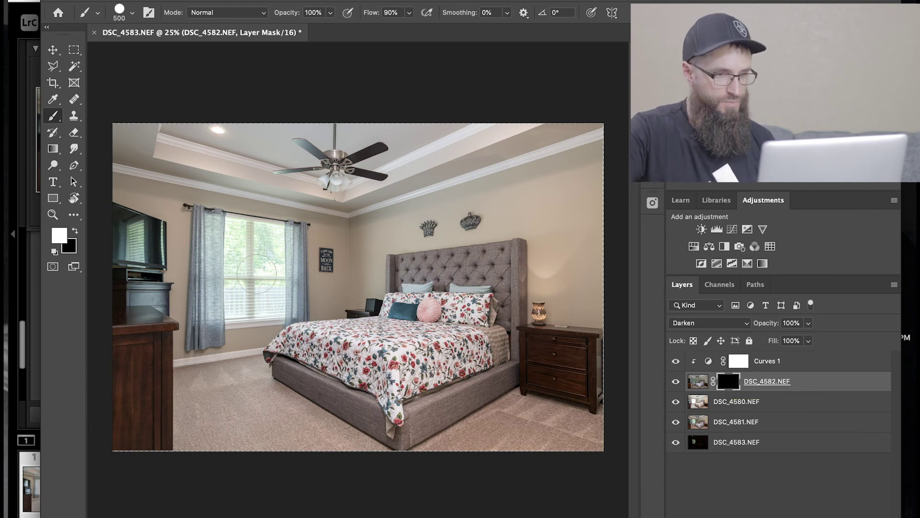
# Paint white on the DSC_4582 mask to reveal the window view toward the left curtain
pyautogui.click(271, 239)
pyautogui.moveTo(293, 237)
pyautogui.mouseDown()
pyautogui.moveTo(293, 309)
pyautogui.moveTo(202, 323)
pyautogui.moveTo(204, 216)
pyautogui.moveTo(278, 230)
pyautogui.moveTo(197, 250)
pyautogui.moveTo(291, 258)
pyautogui.moveTo(188, 287)
pyautogui.moveTo(281, 292)
pyautogui.moveTo(217, 308)
pyautogui.moveTo(344, 299)
pyautogui.moveTo(276, 261)
pyautogui.moveTo(267, 216)
pyautogui.moveTo(199, 212)
pyautogui.moveTo(191, 244)
pyautogui.moveTo(268, 276)
pyautogui.mouseUp()
pyautogui.press('x')
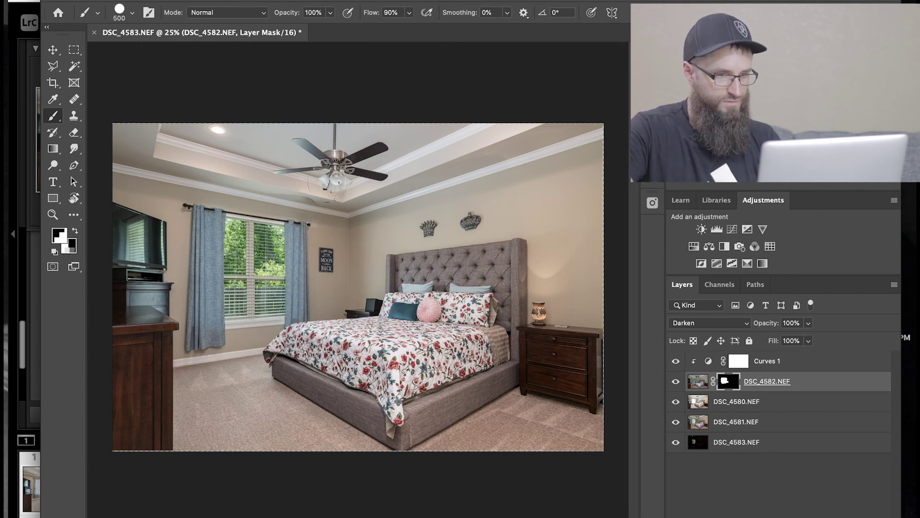
pyautogui.press('x')
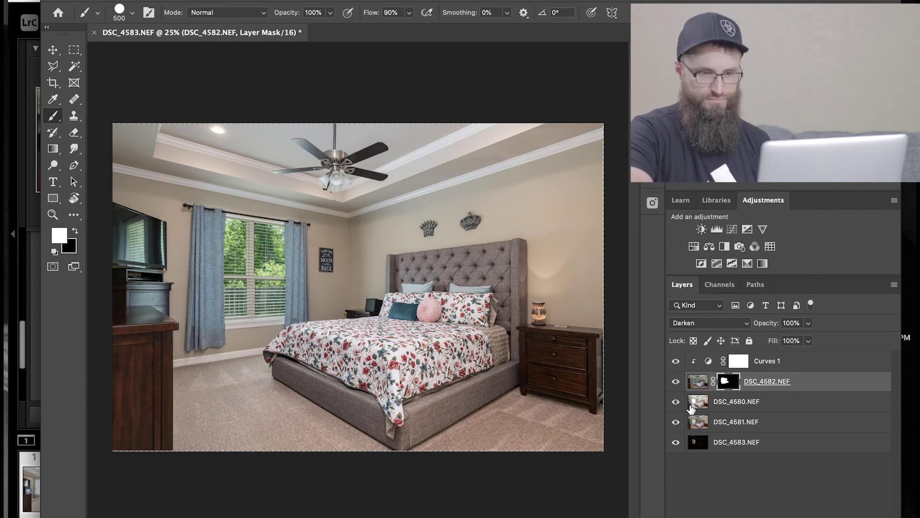
# Flatten all layers into one Background and save as DSC_4580-Edit.tif
pyautogui.click(894, 286)
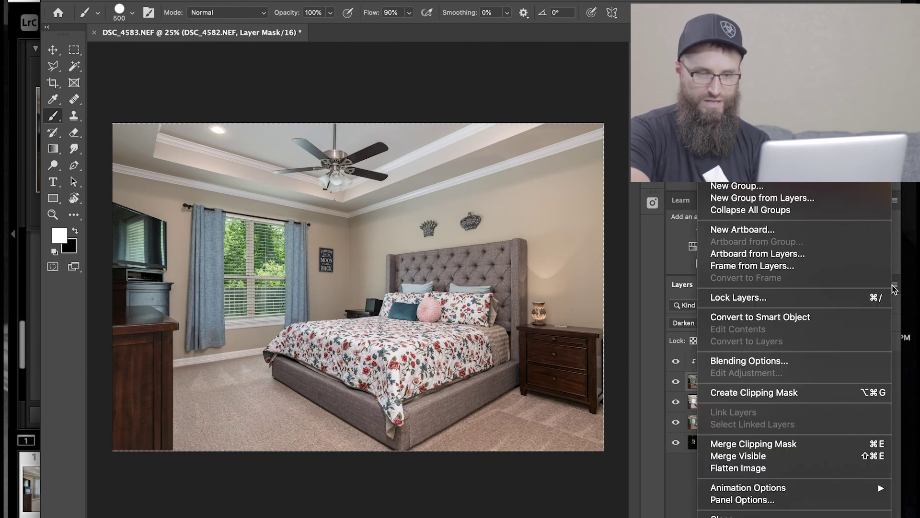
pyautogui.click(788, 471)
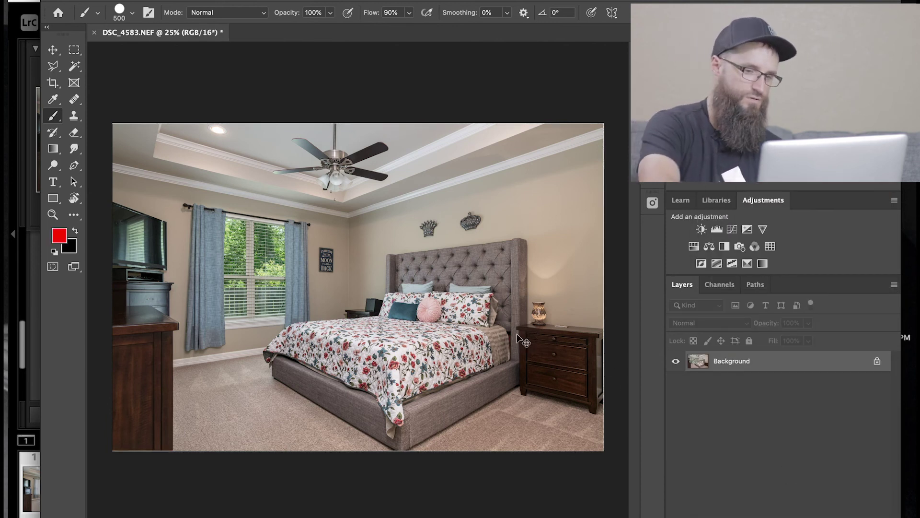
pyautogui.hotkey('ctrl', 's')
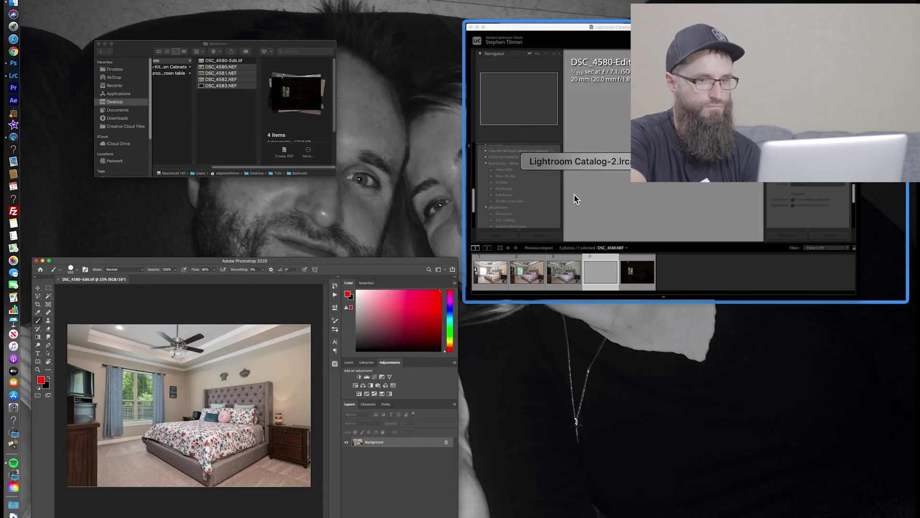
# Back in Lightroom, apply the zAfter Edit preset to DSC_4580-Edit.tif
pyautogui.click(575, 195)
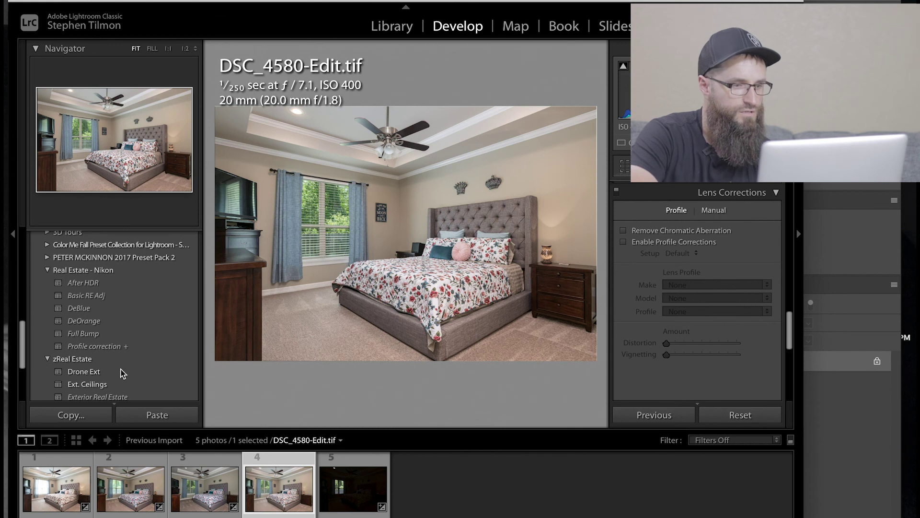
pyautogui.scroll(-2, 99, 342)
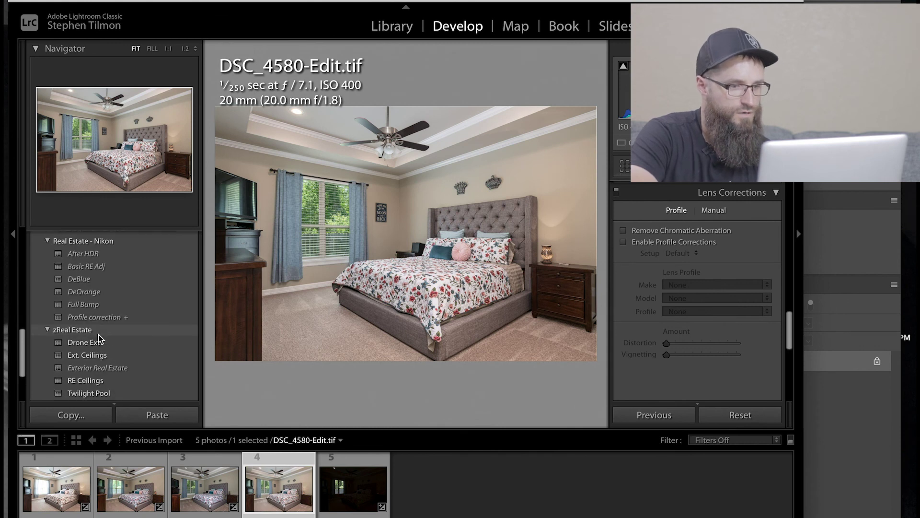
pyautogui.scroll(-1, 98, 340)
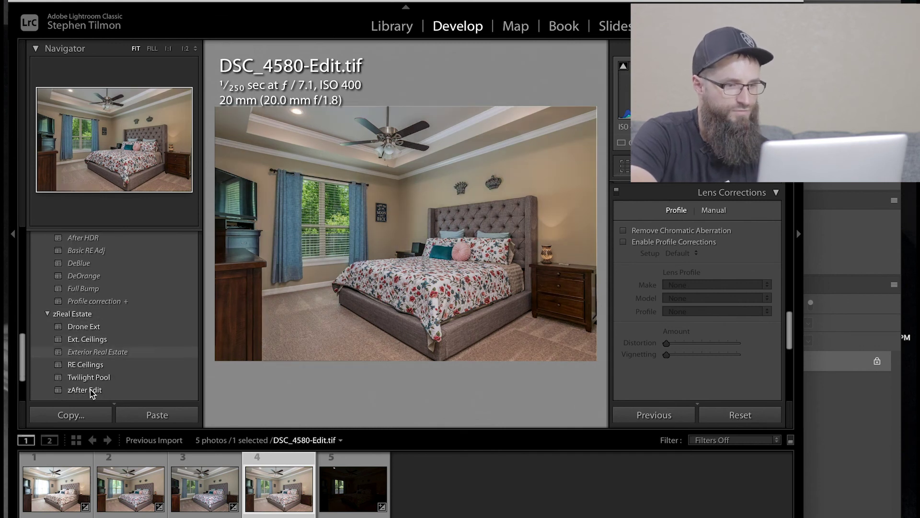
pyautogui.click(84, 390)
pyautogui.click(91, 390)
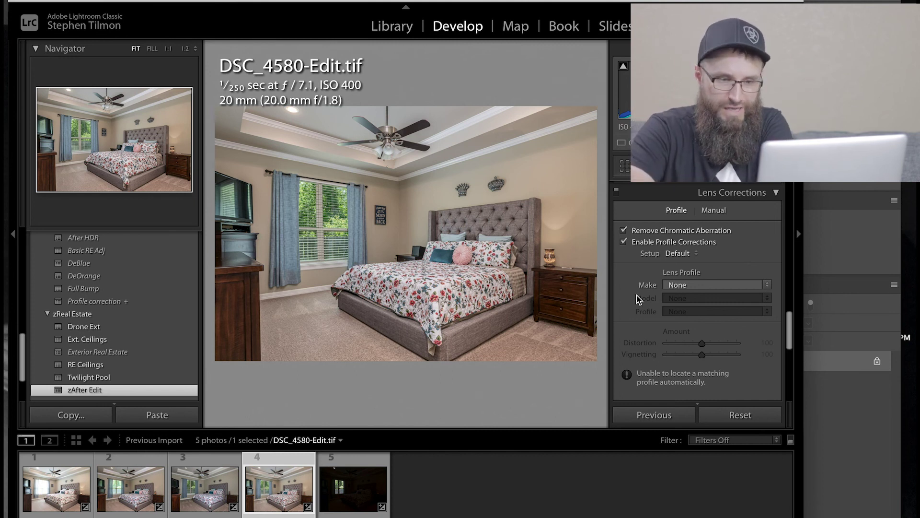
# Enable Constrain Crop and update the vertical Upright correction in Transform
pyautogui.click(742, 194)
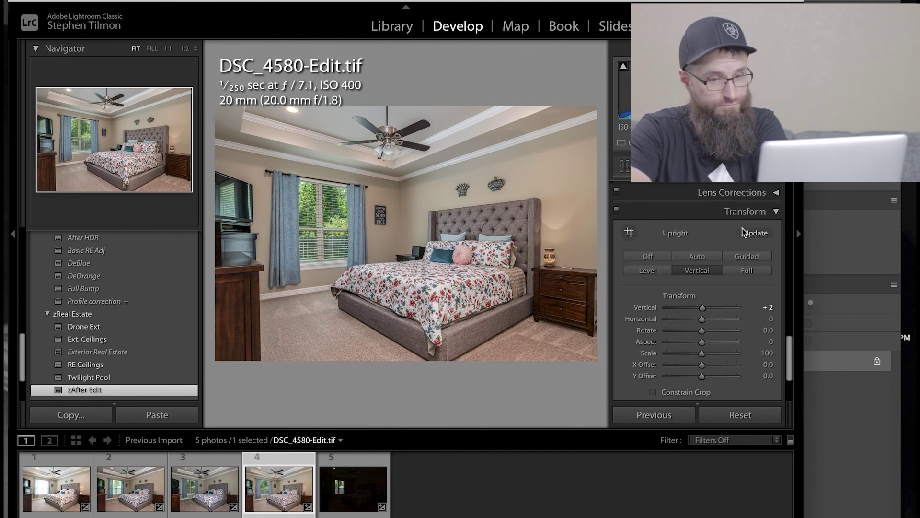
pyautogui.click(653, 392)
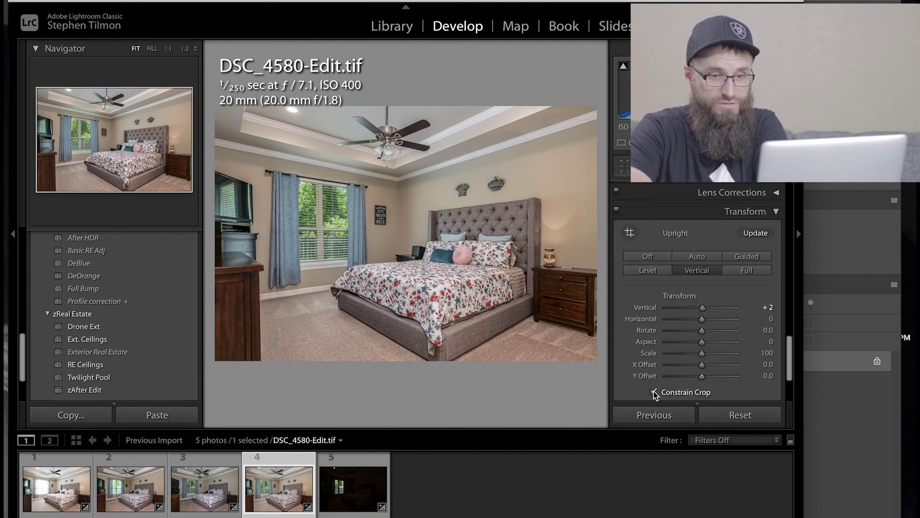
pyautogui.click(756, 234)
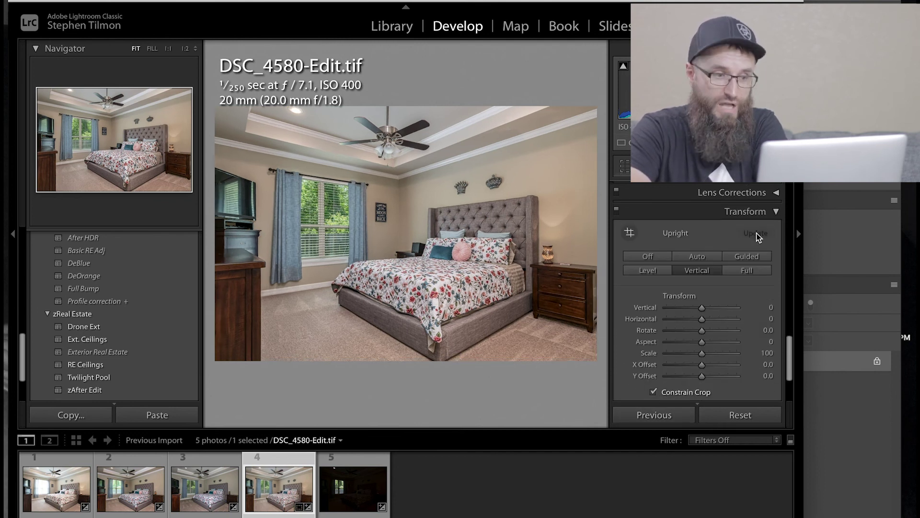